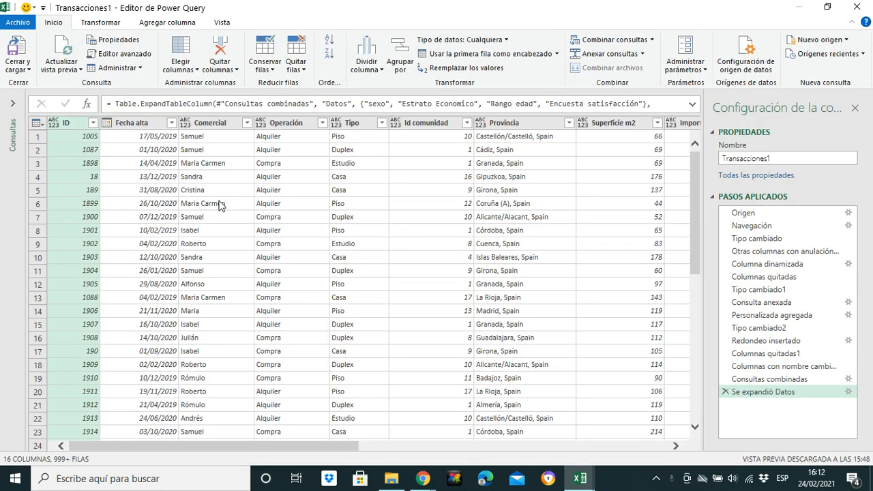
# - Add the Fecha alta column of the Transacciones1 query as a new query
pyautogui.click(12, 103)
pyautogui.click(221, 129)
pyautogui.rightClick(220, 131)
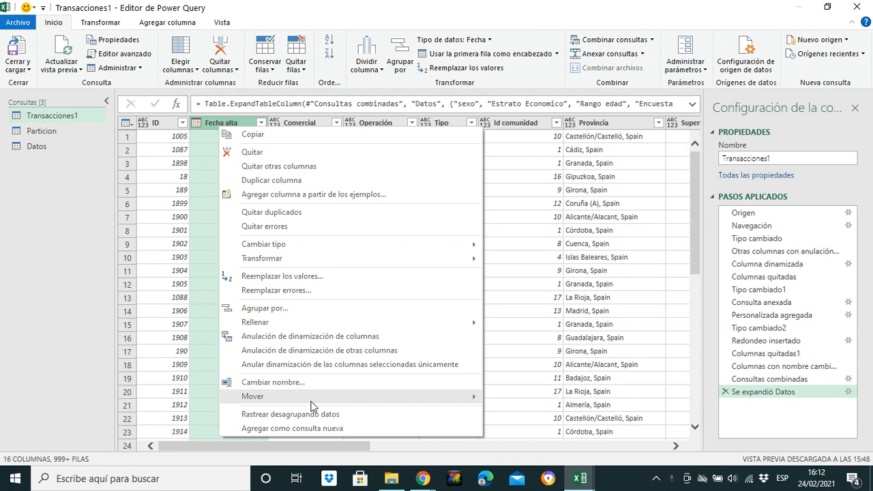
pyautogui.click(310, 429)
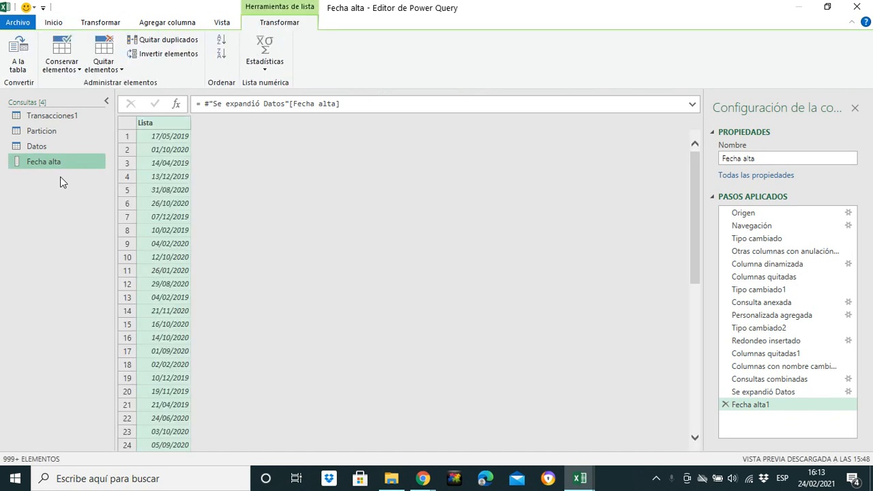
# - Convert the Fecha alta list to a table with no delimiter and extra columns shown as errors
pyautogui.rightClick(157, 125)
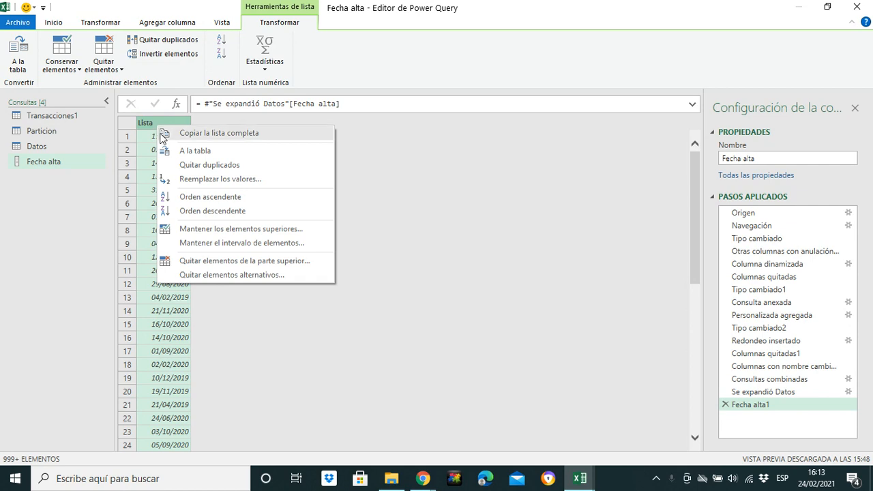
pyautogui.click(195, 152)
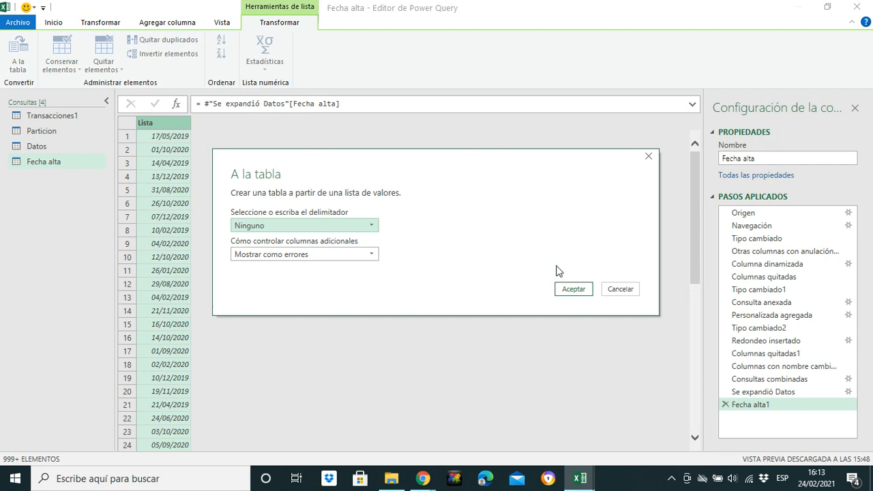
pyautogui.click(571, 288)
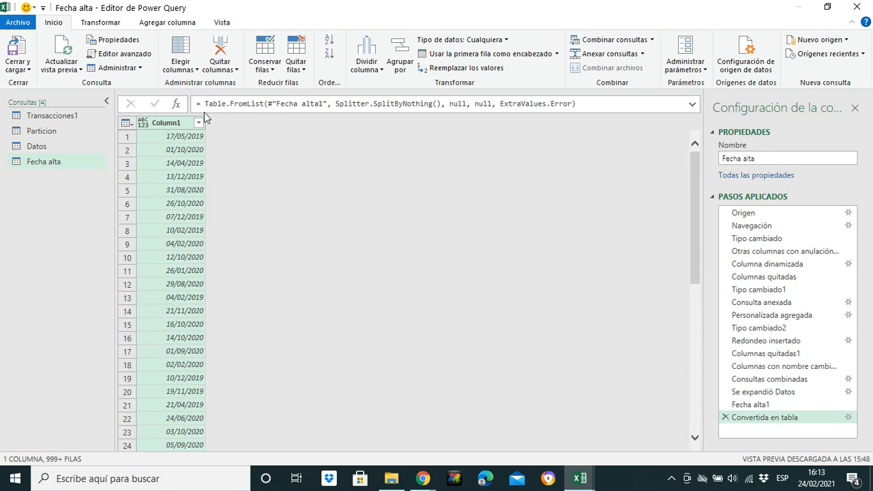
# - Rename the Fecha alta query as Fecha
pyautogui.click(63, 160)
pyautogui.click(68, 162)
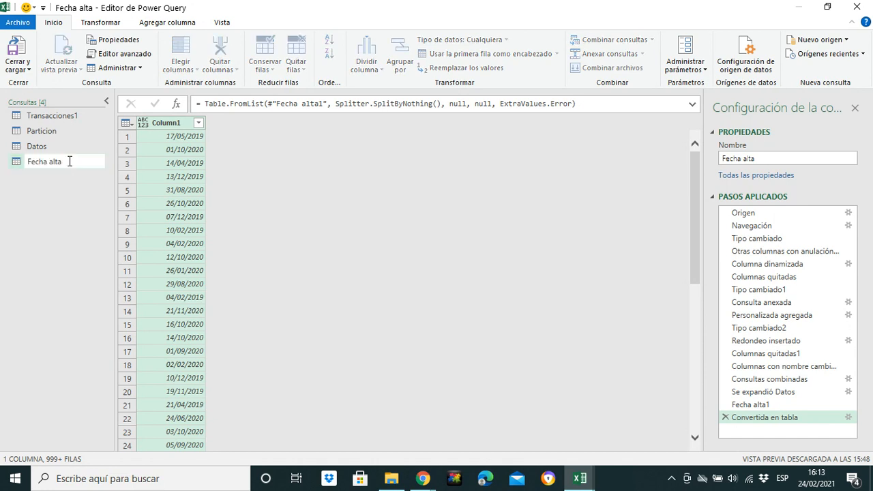
pyautogui.press('BackSpace')
pyautogui.press('BackSpace')
pyautogui.press('BackSpace')
pyautogui.press('BackSpace')
pyautogui.press('BackSpace')
pyautogui.press('Return')
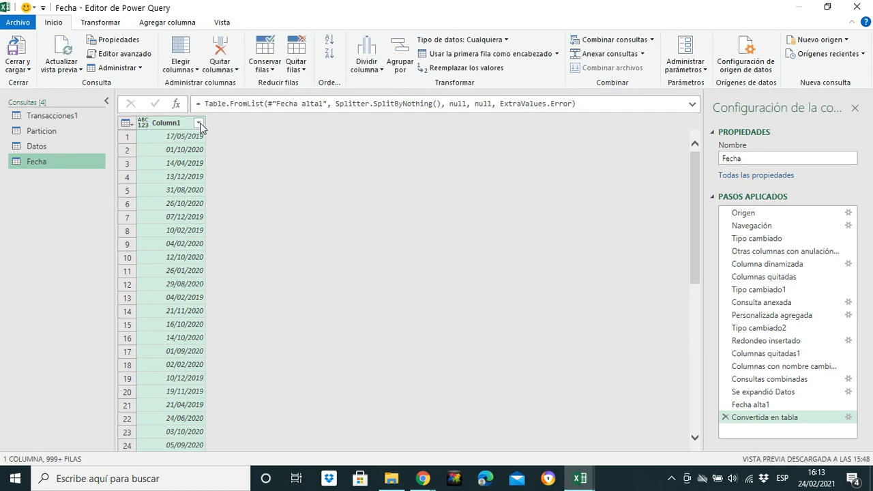
# - Rename the Fecha query's only column as Fecha_Alta
pyautogui.doubleClick(166, 123)
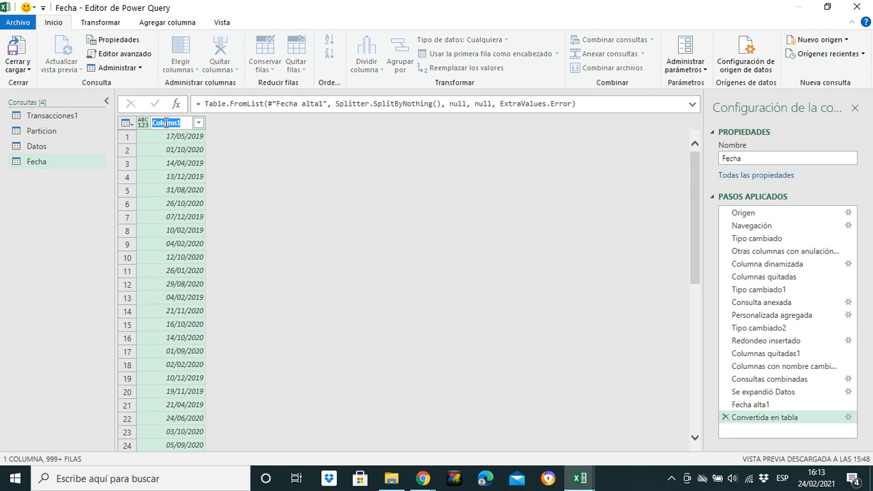
pyautogui.write('D')
pyautogui.write('echa_Alta')
pyautogui.press('Return')
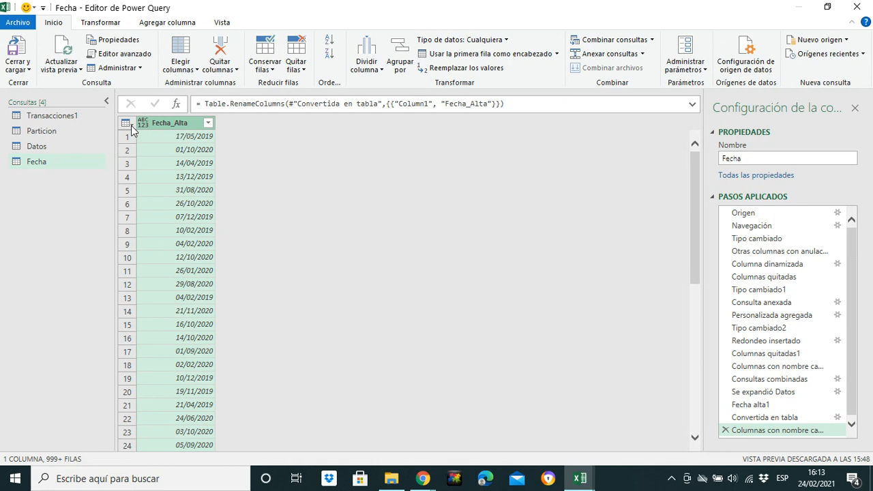
# - Remove the duplicate rows from the whole Fecha table
pyautogui.click(128, 126)
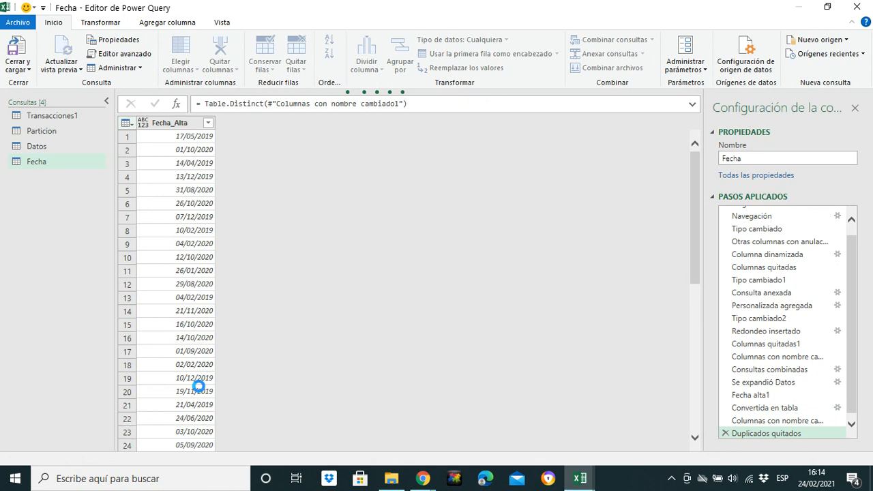
pyautogui.rightClick(33, 161)
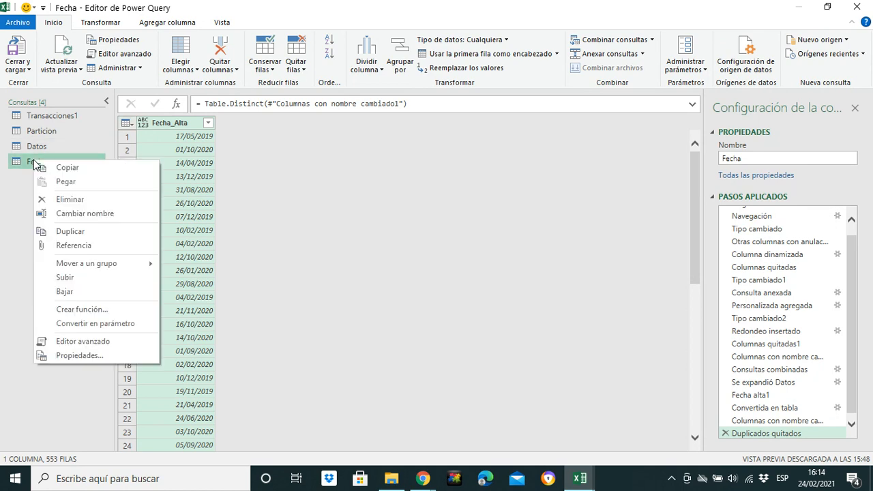
pyautogui.click(8, 201)
# - Close the query editor and load the Fecha query into the workbook
pyautogui.click(19, 68)
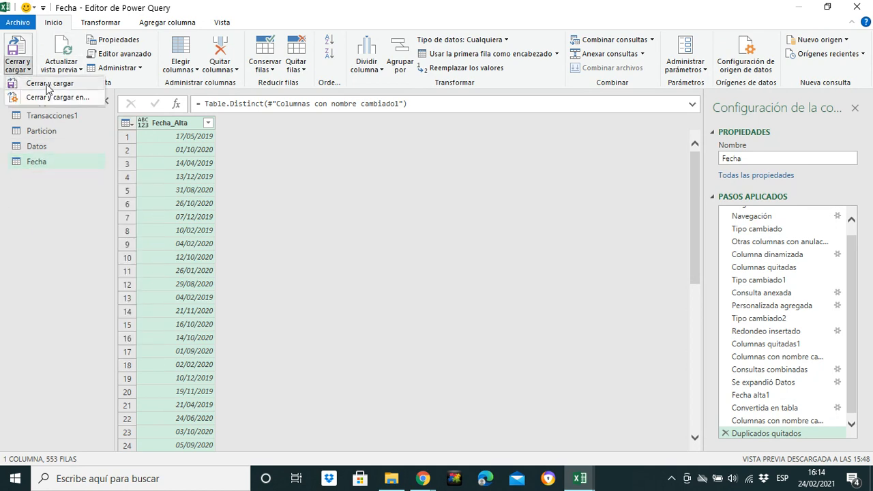
pyautogui.click(56, 86)
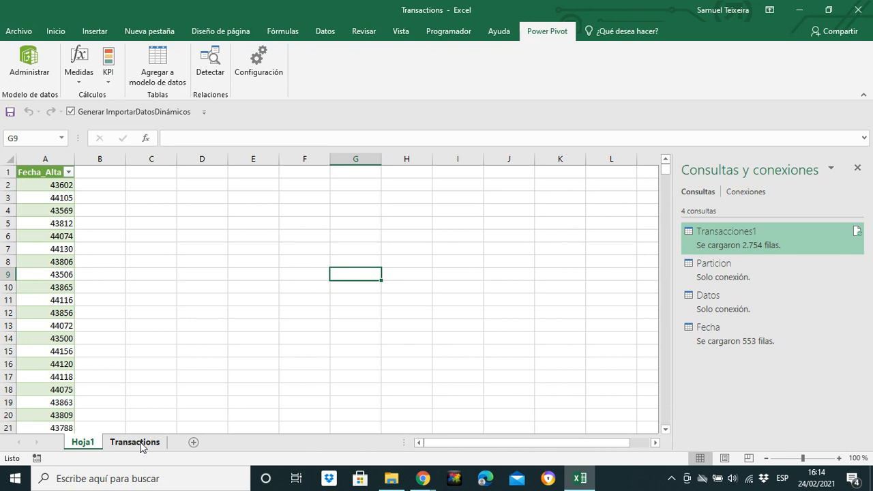
pyautogui.click(49, 188)
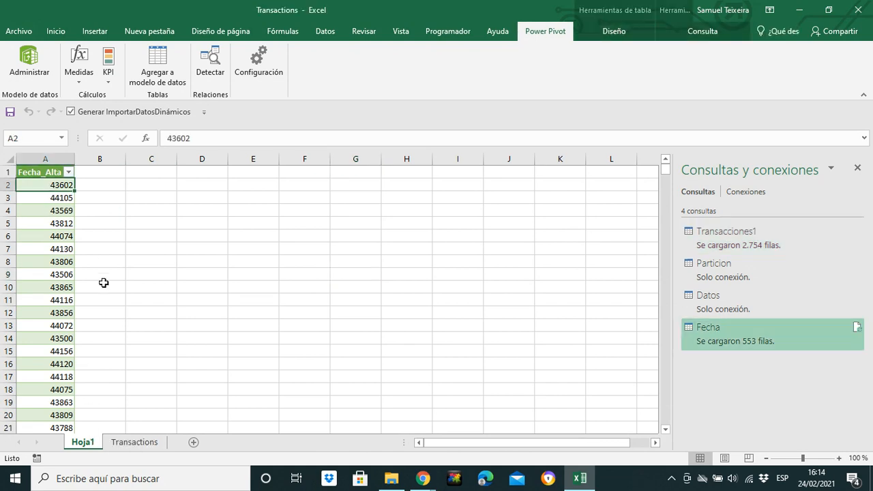
# - Reopen the Fecha query for editing and set the Fecha_Alta column's data type to Fecha
pyautogui.doubleClick(712, 333)
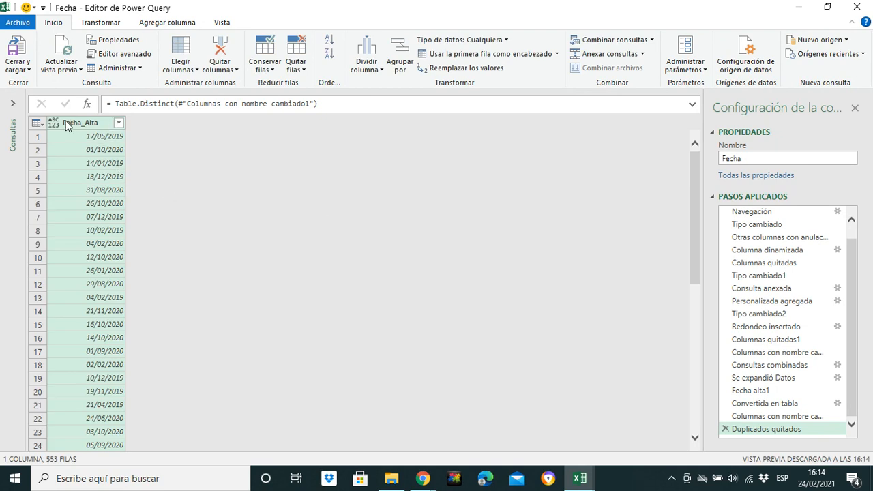
pyautogui.click(55, 130)
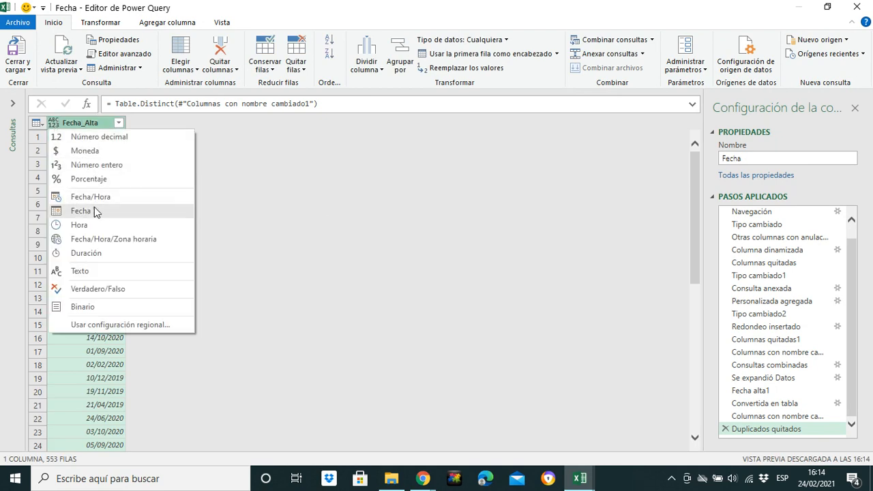
pyautogui.click(90, 213)
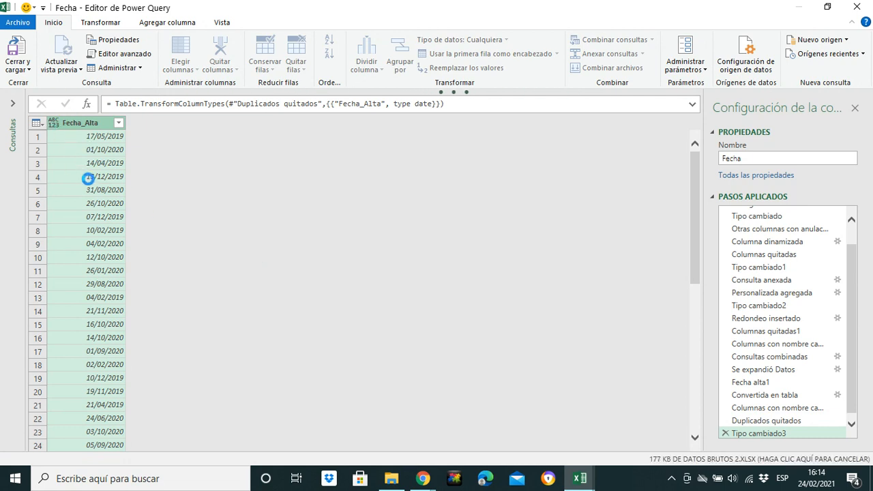
# - Sort Fecha_Alta in ascending order and load the updated query back into the workbook
pyautogui.click(119, 123)
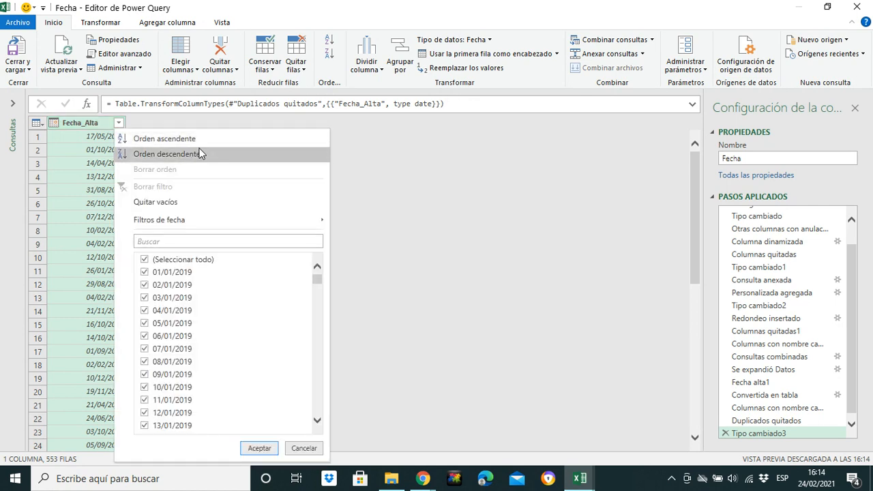
pyautogui.click(164, 138)
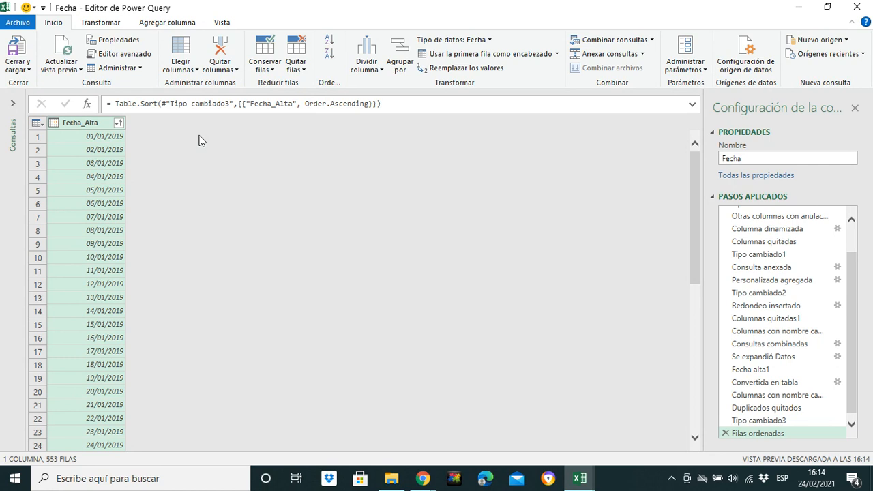
pyautogui.click(19, 68)
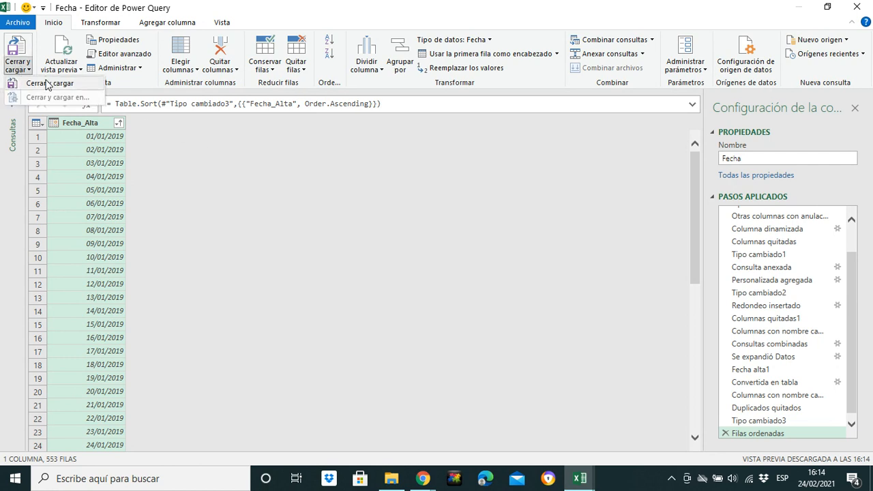
pyautogui.click(46, 83)
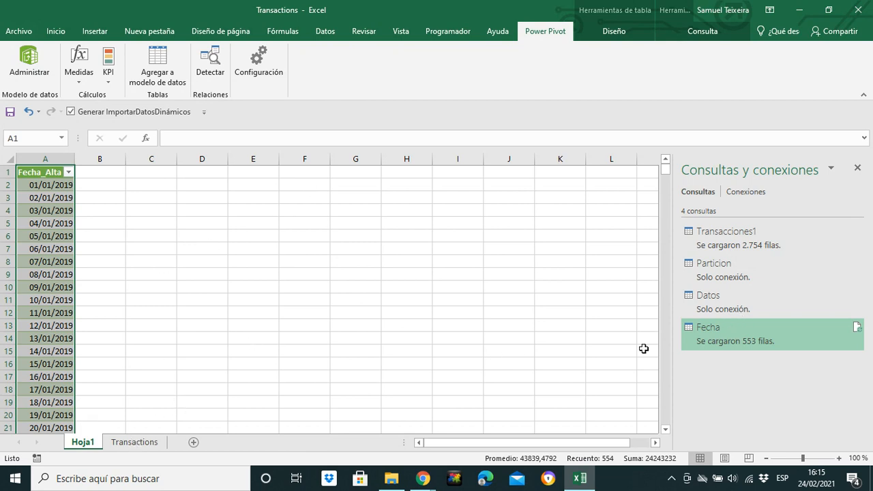
# - Try to add the table on the Transactions sheet to the data model
pyautogui.click(137, 440)
pyautogui.click(267, 236)
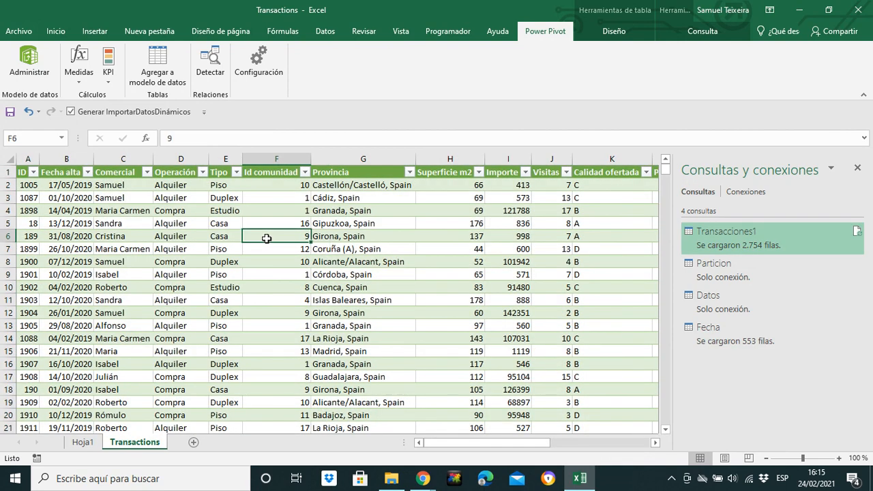
pyautogui.click(169, 76)
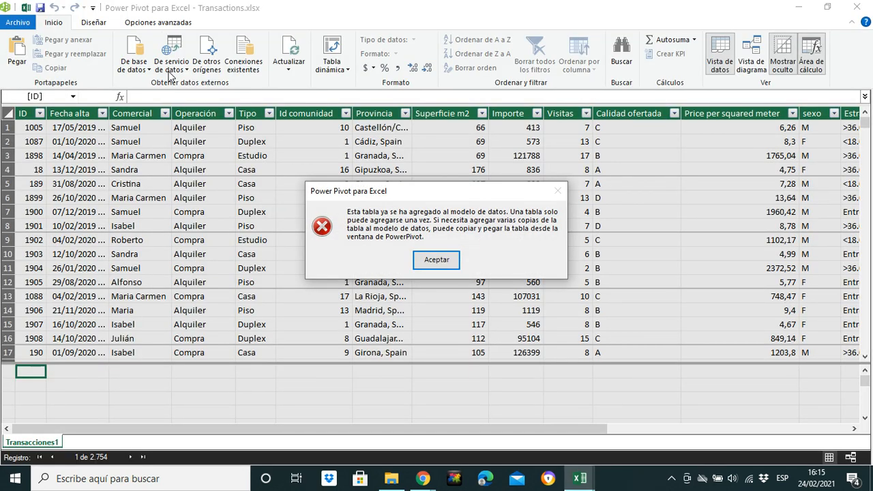
pyautogui.click(444, 266)
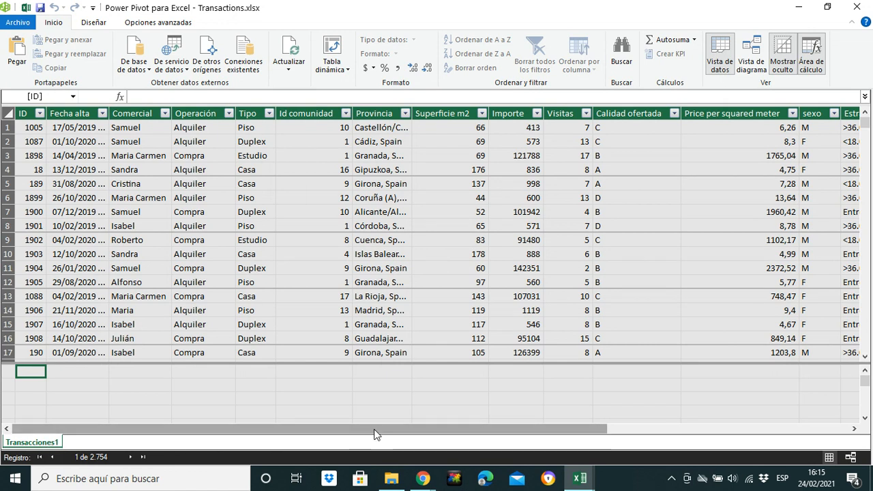
# - Review the Transacciones1 table's columns in data view and diagram view, and close the data model window
pyautogui.moveTo(375, 435); pyautogui.dragTo(612, 419)
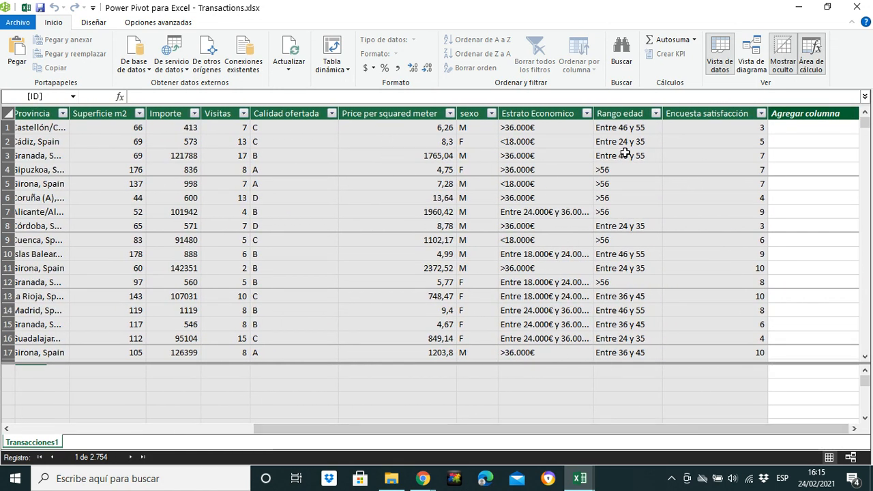
pyautogui.click(750, 66)
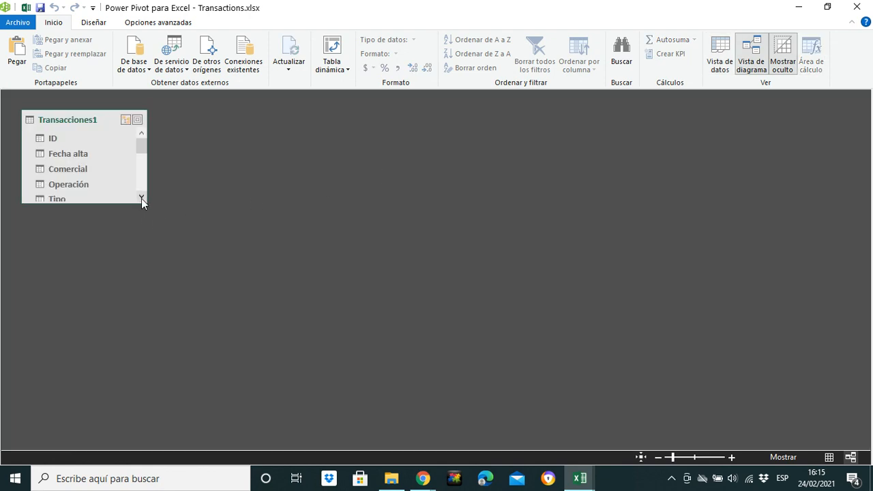
pyautogui.moveTo(147, 203); pyautogui.dragTo(154, 258)
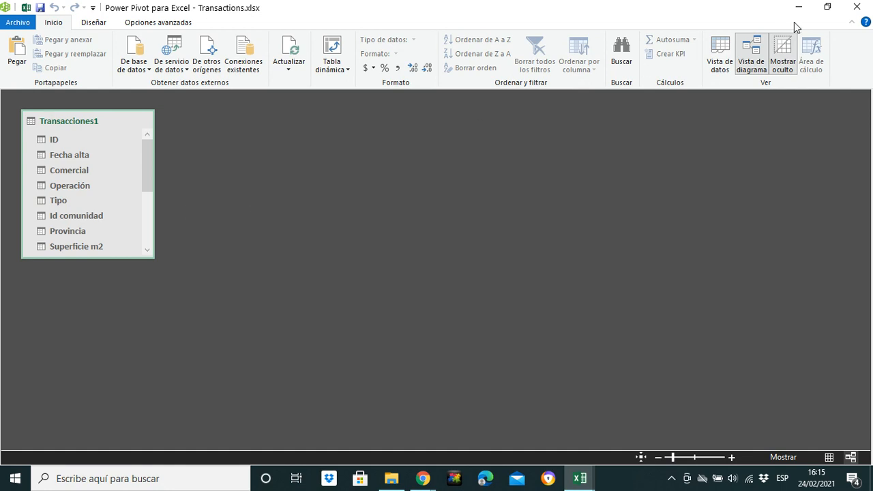
pyautogui.click(857, 7)
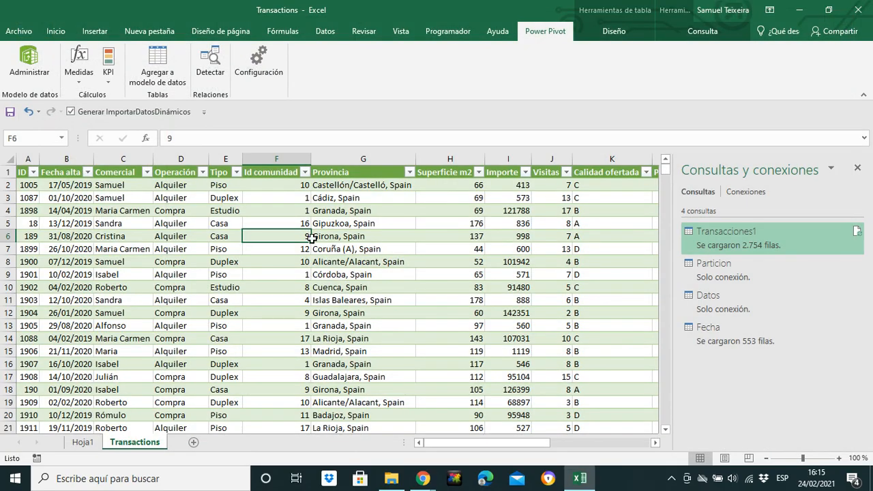
# - Rename the Hoja1 worksheet as Fecha
pyautogui.click(83, 443)
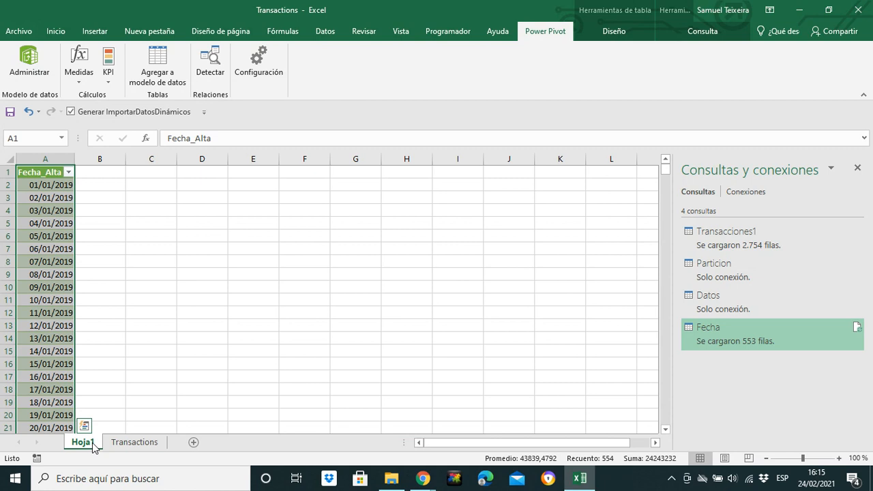
pyautogui.doubleClick(92, 443)
pyautogui.write('Fecha')
pyautogui.press('Return')
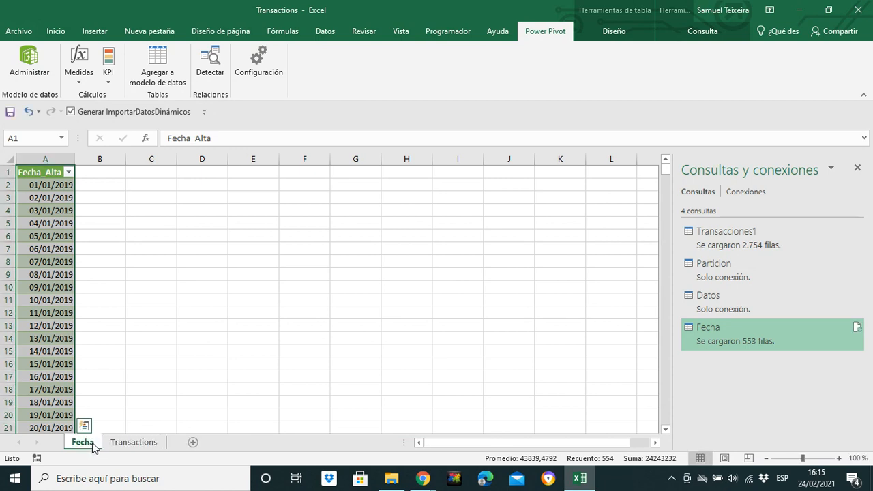
# - Add the Fecha table to the data model and widen its Fecha_Alta column to show the full dates
pyautogui.click(44, 262)
pyautogui.click(171, 83)
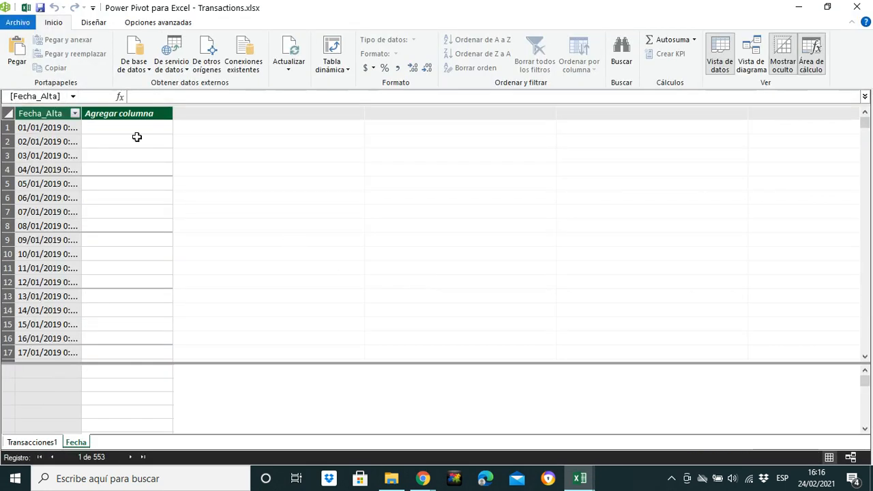
pyautogui.moveTo(81, 114); pyautogui.dragTo(112, 115)
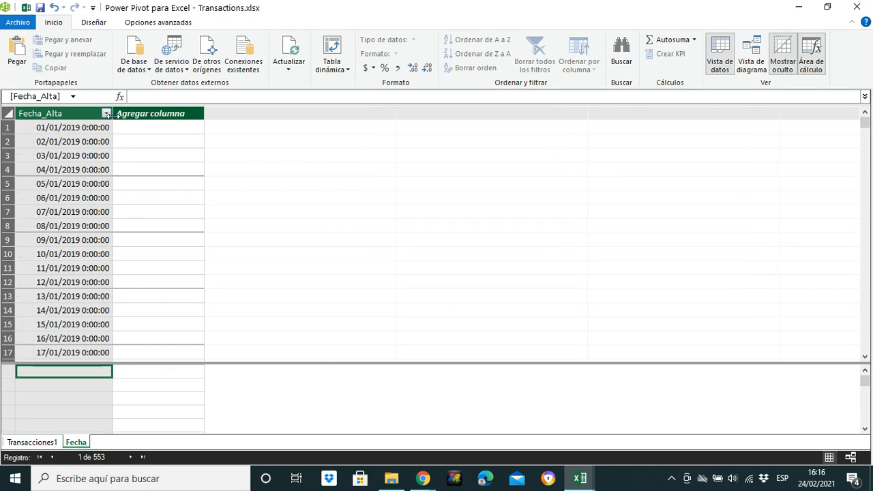
pyautogui.click(73, 114)
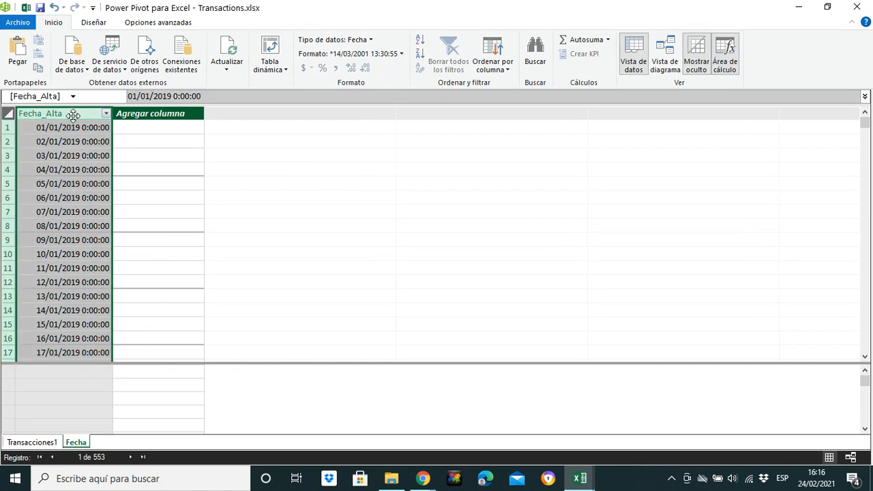
pyautogui.click(168, 128)
pyautogui.click(68, 114)
# - Add a calculated column to the Fecha table with the formula =YEAR(Fecha[Fecha_Alta])
pyautogui.click(167, 128)
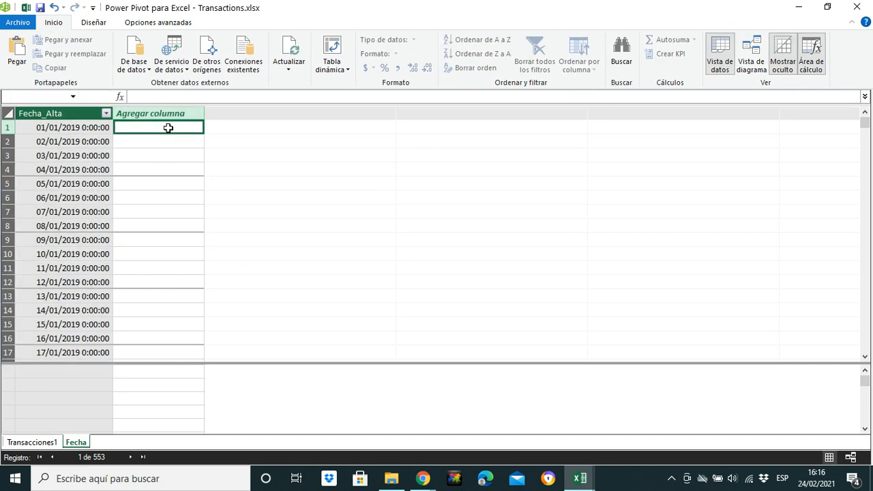
pyautogui.click(153, 97)
pyautogui.write('Yea')
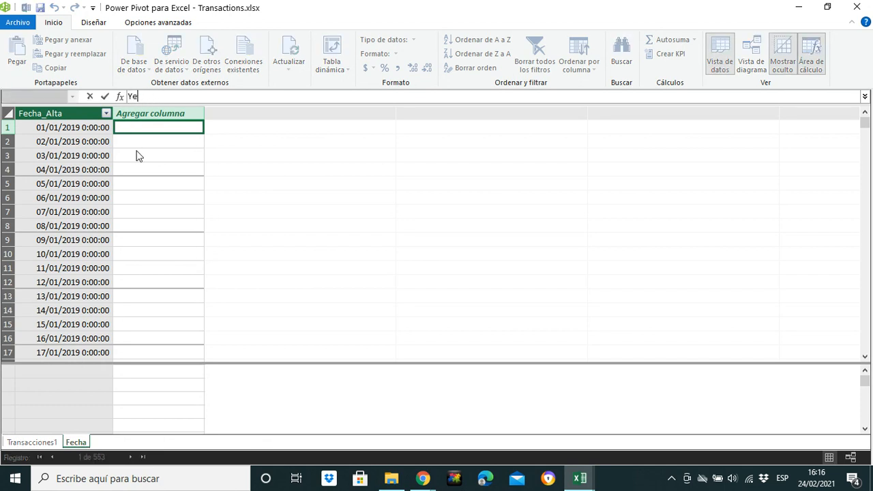
pyautogui.press('BackSpace')
pyautogui.press('BackSpace')
pyautogui.press('BackSpace')
pyautogui.write('=ye')
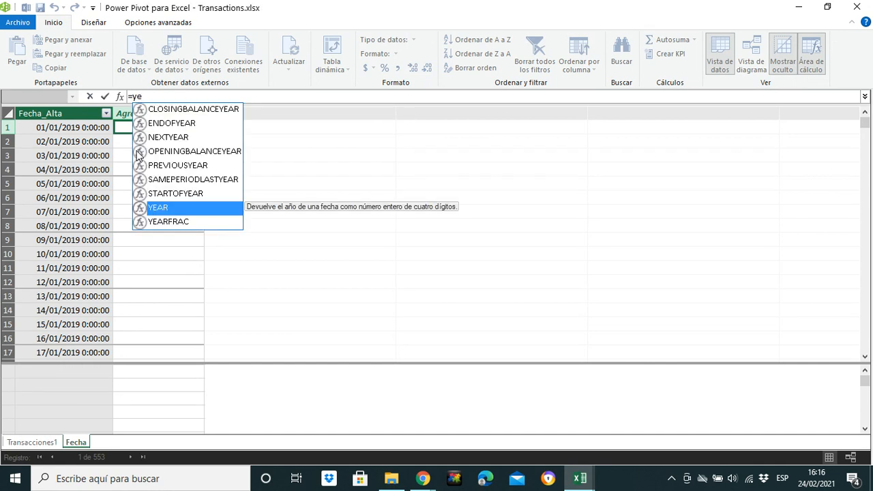
pyautogui.press('Tab')
pyautogui.write('fech')
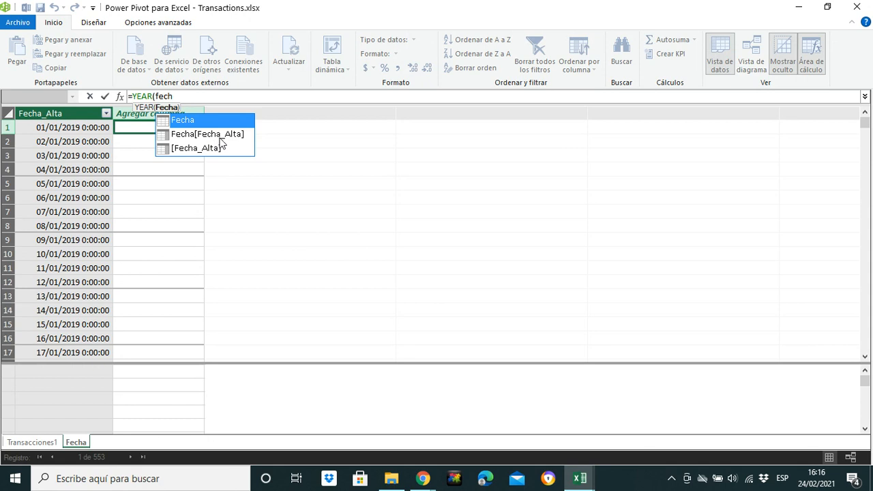
pyautogui.doubleClick(220, 135)
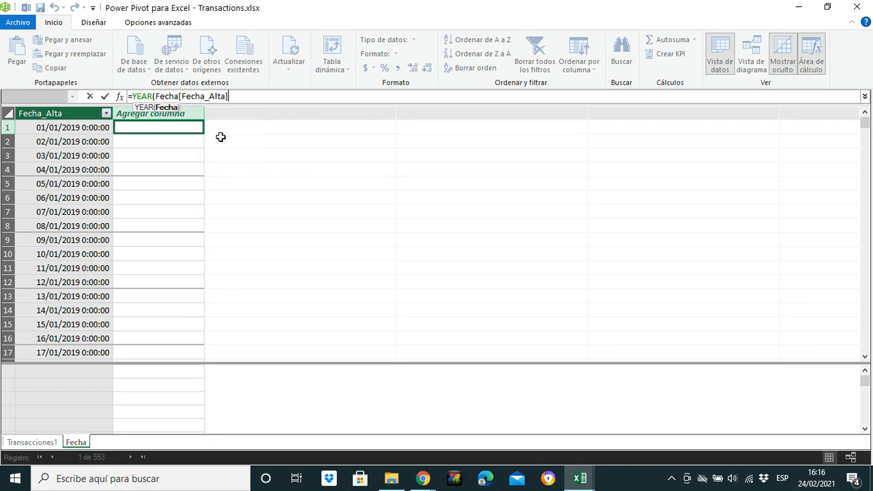
pyautogui.write(')')
pyautogui.press('Return')
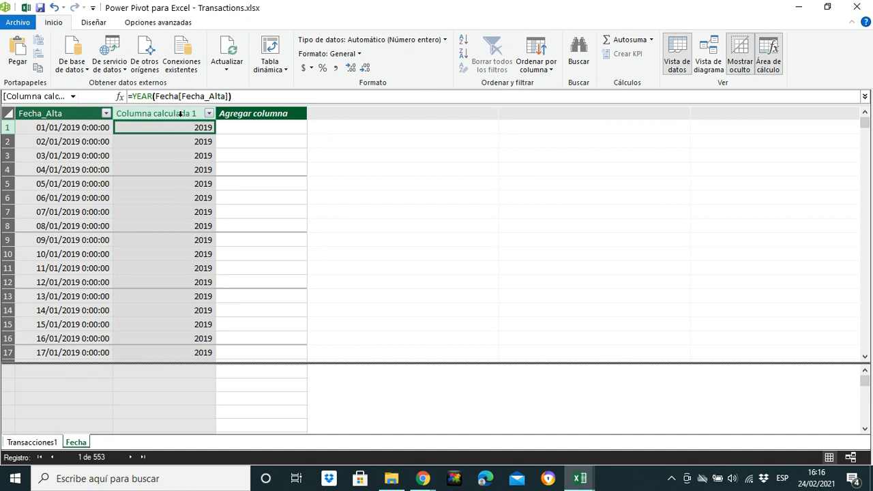
# - Rename the new calculated year column as Year
pyautogui.doubleClick(181, 115)
pyautogui.write('Year')
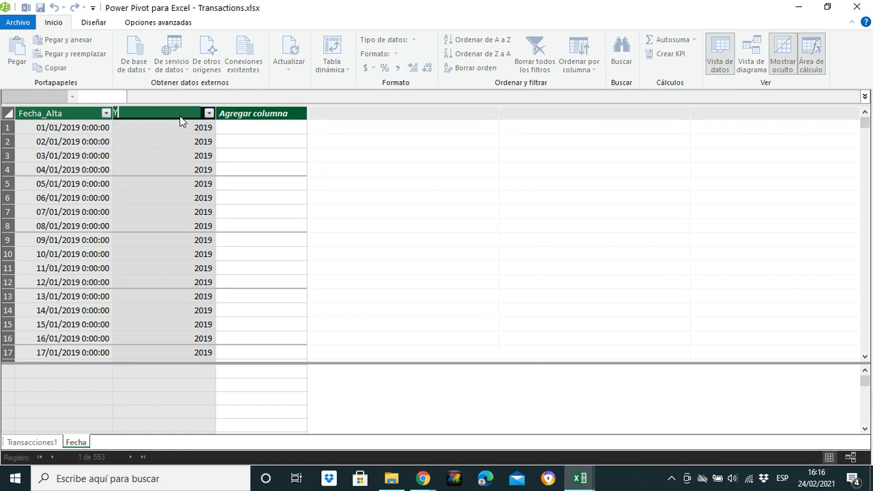
pyautogui.click(253, 114)
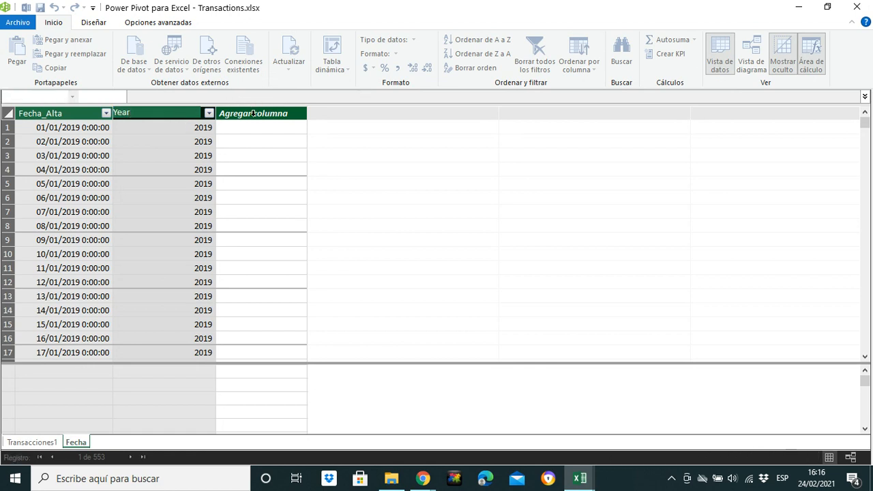
# - Add a calculated column after Year with the formula =MONTH(Fecha[Fecha_Alta])
pyautogui.click(129, 96)
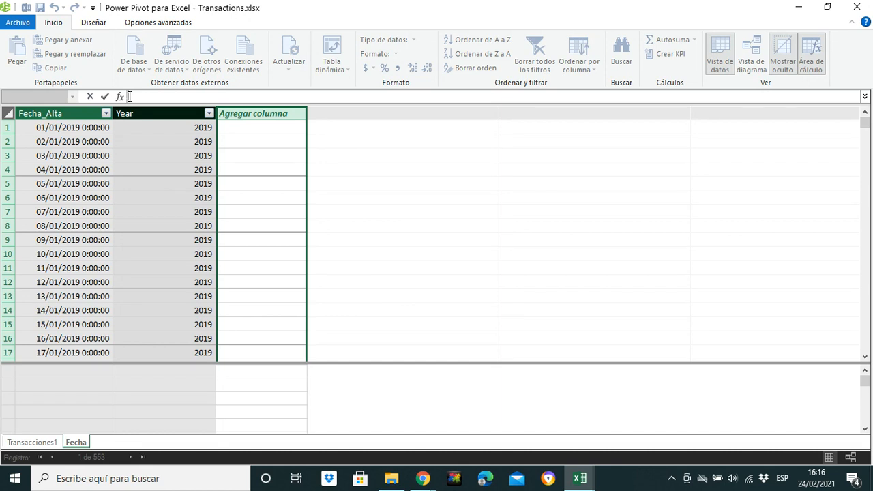
pyautogui.write('=month')
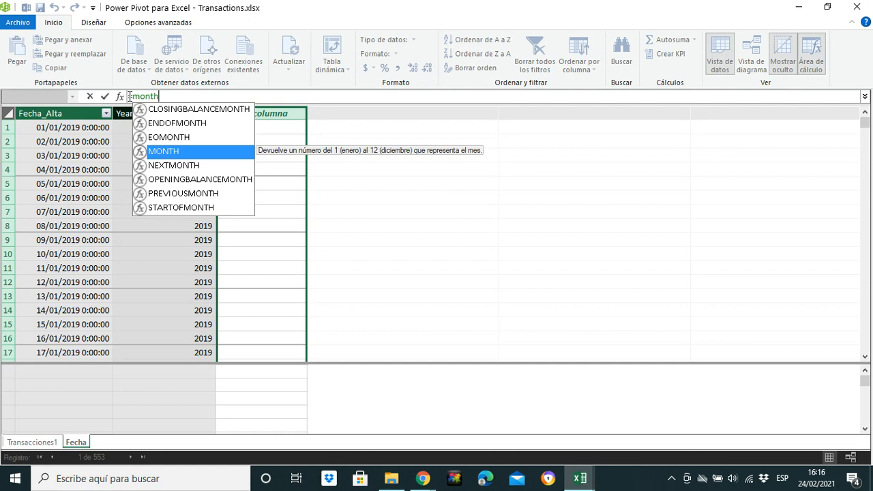
pyautogui.press('Tab')
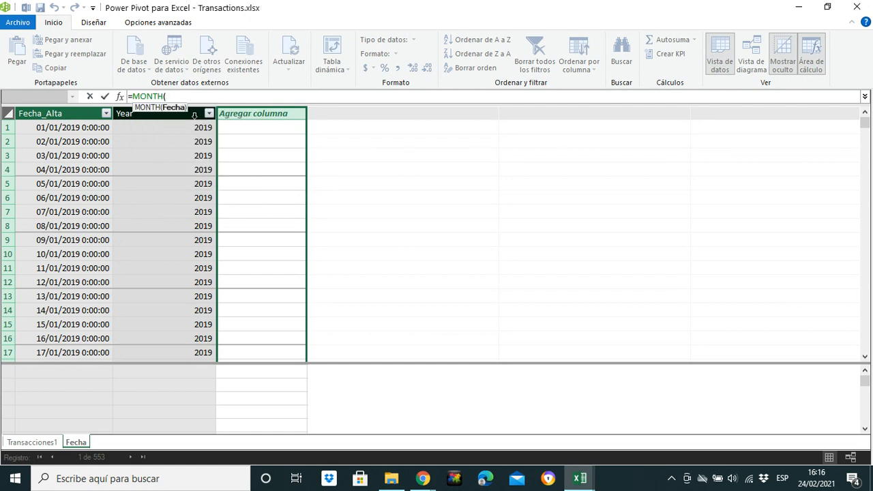
pyautogui.write('fech')
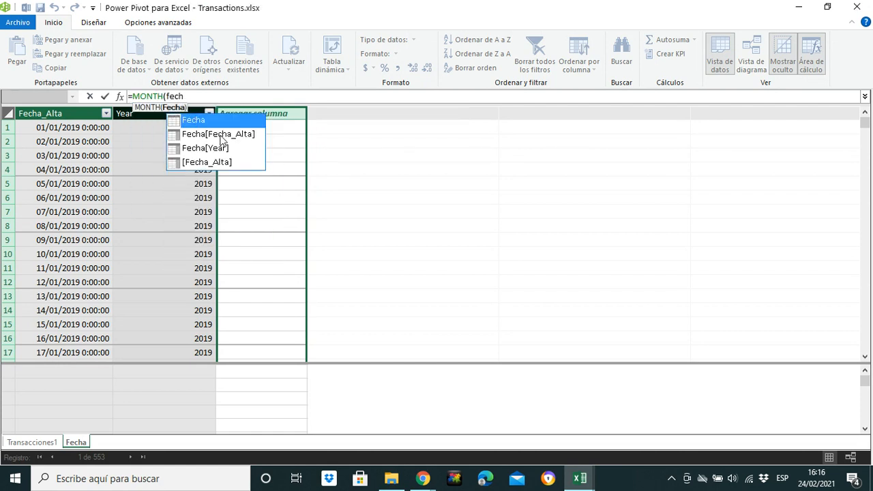
pyautogui.doubleClick(219, 135)
pyautogui.write(')')
pyautogui.press('Return')
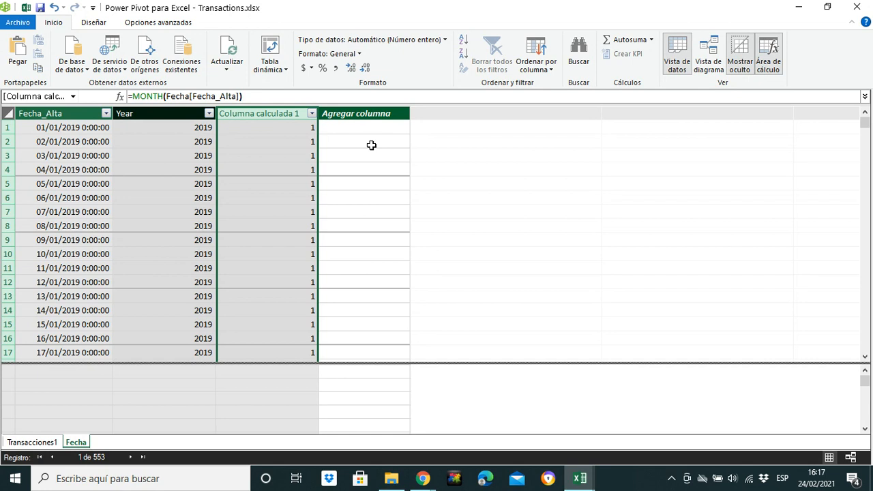
# - Add another calculated column with the formula =FORMAT(Fecha[Fecha_Alta];"MMM") for the abbreviated month names
pyautogui.click(346, 125)
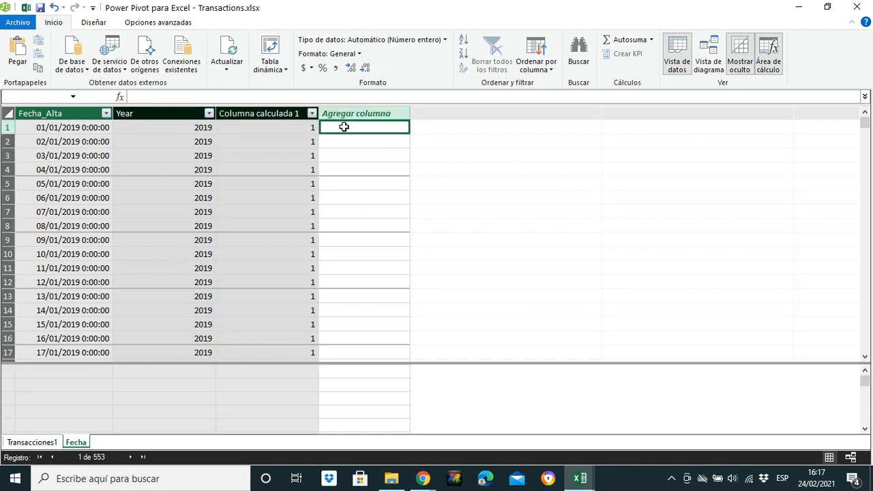
pyautogui.click(167, 95)
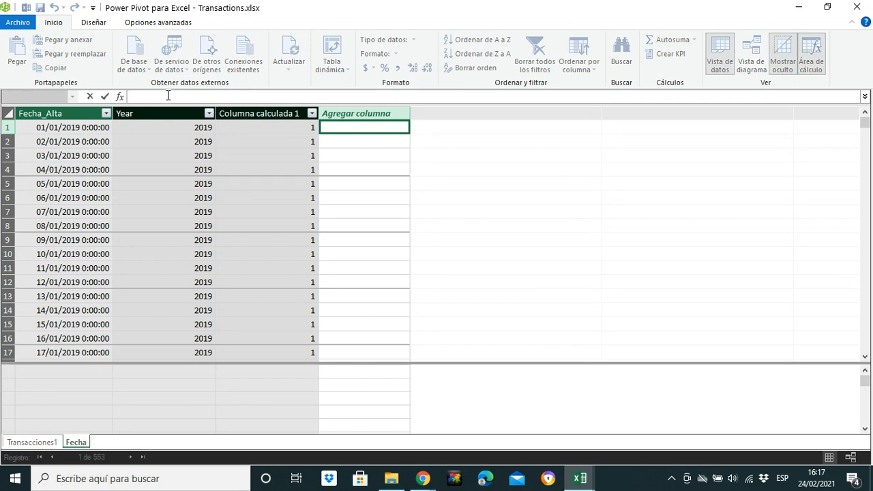
pyautogui.write('=format')
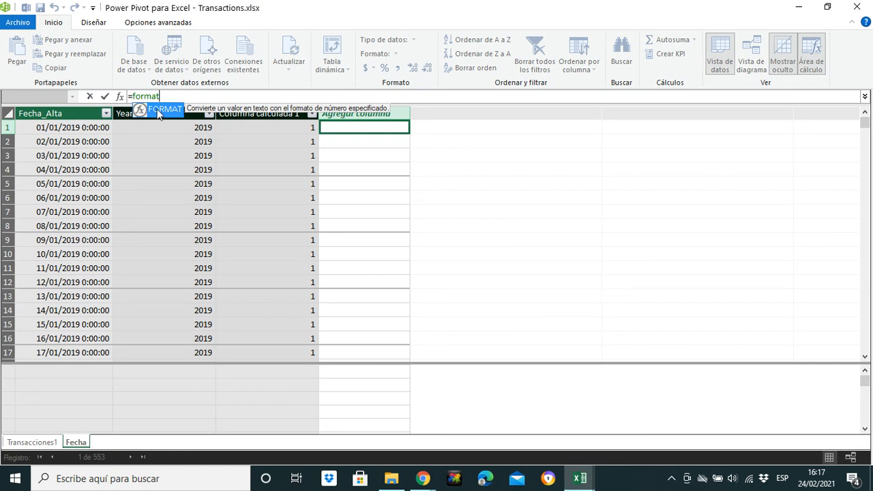
pyautogui.doubleClick(161, 111)
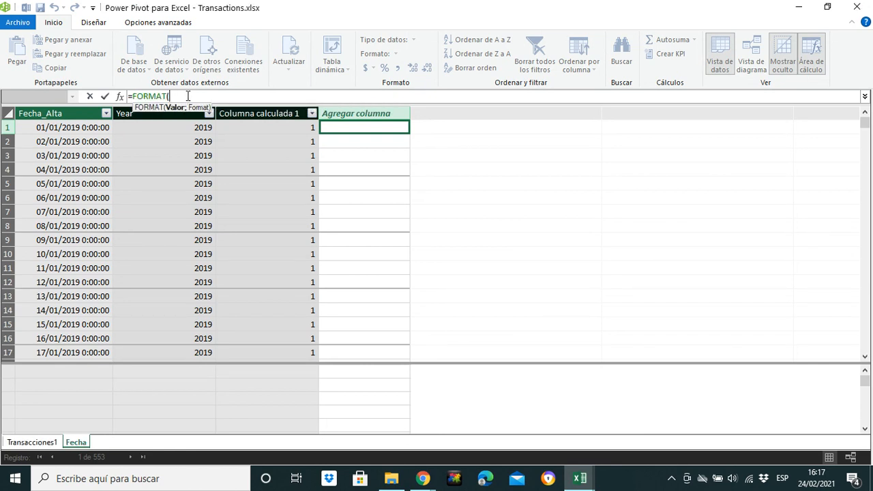
pyautogui.write('fech')
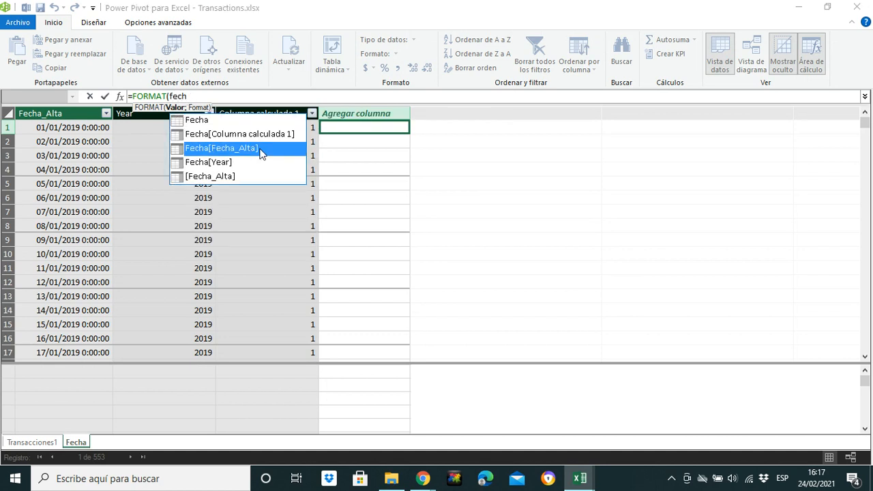
pyautogui.doubleClick(259, 148)
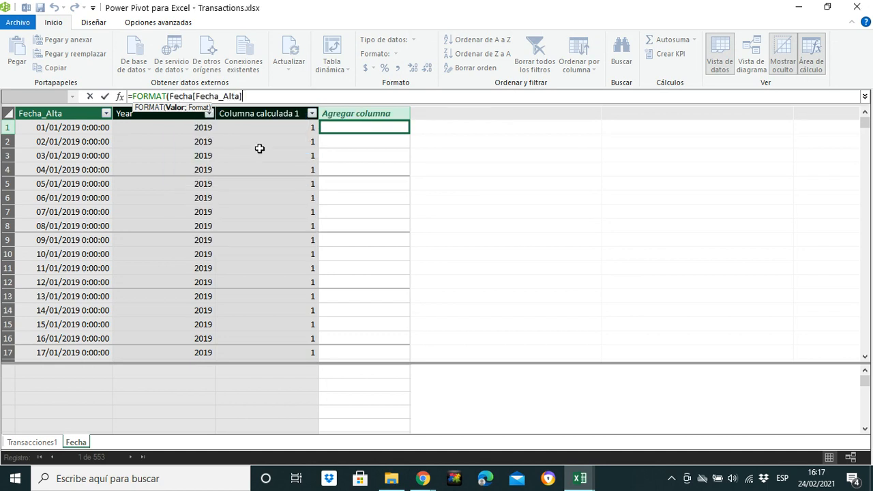
pyautogui.write(';')
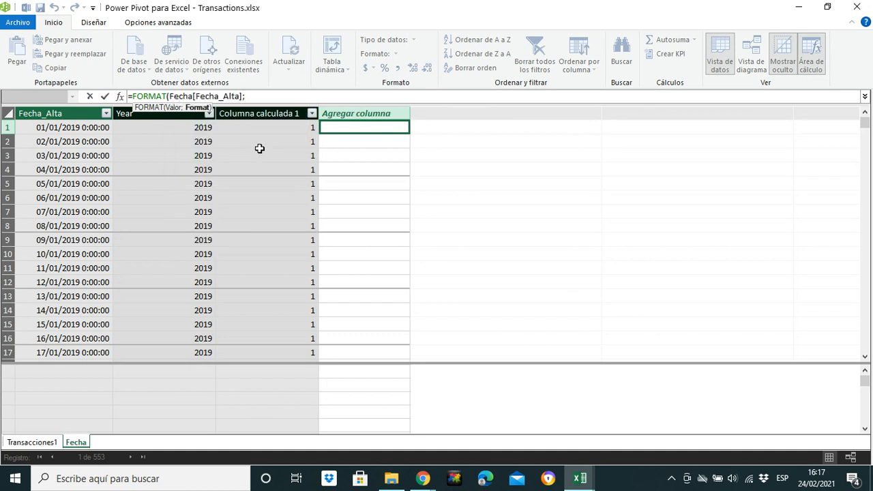
pyautogui.write('"MMM")')
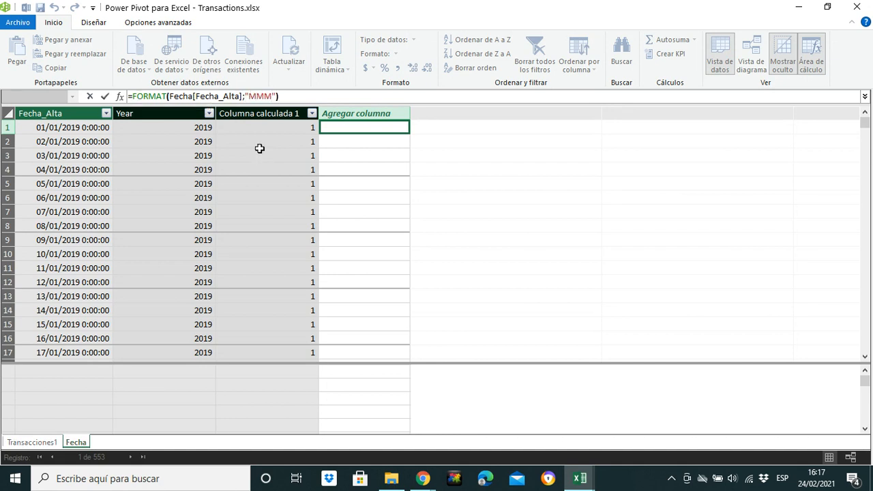
pyautogui.press('Return')
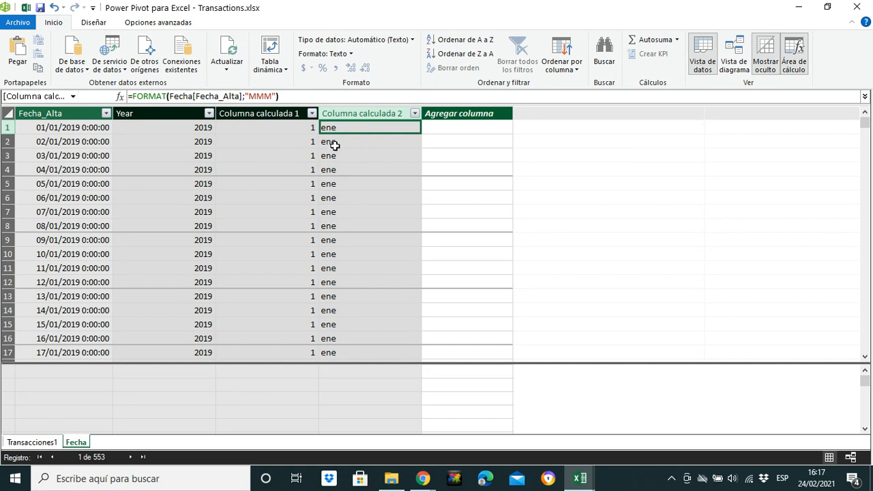
# - Rename the calculated column with the abbreviated month names as Month_name
pyautogui.doubleClick(350, 112)
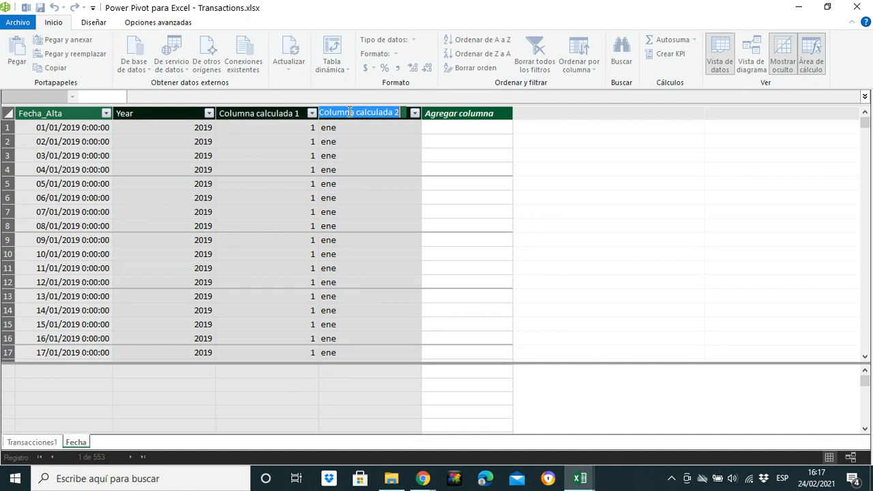
pyautogui.press('BackSpace')
pyautogui.write('Month')
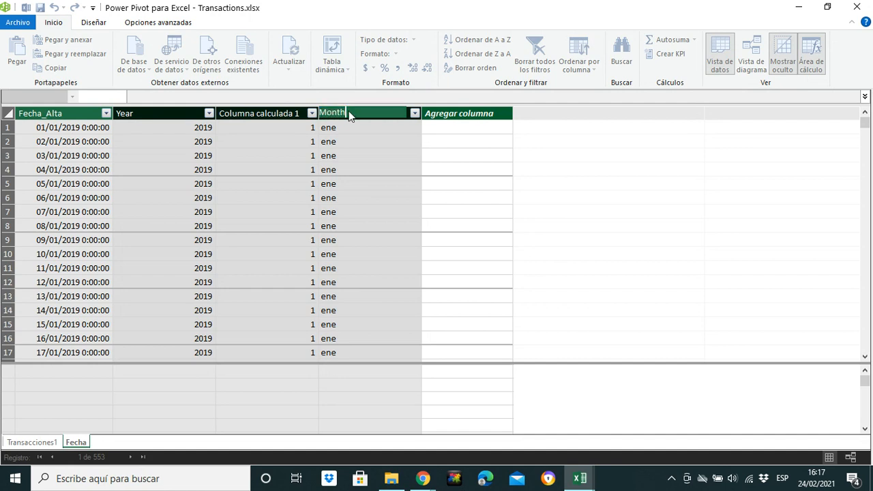
pyautogui.write('_name')
pyautogui.press('Return')
# - Rename the calculated column holding the month numbers as Month
pyautogui.doubleClick(276, 113)
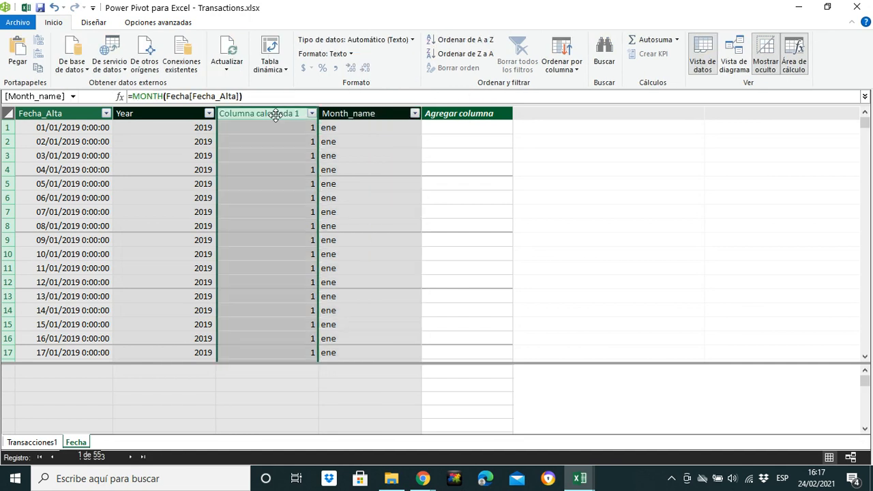
pyautogui.write('Month')
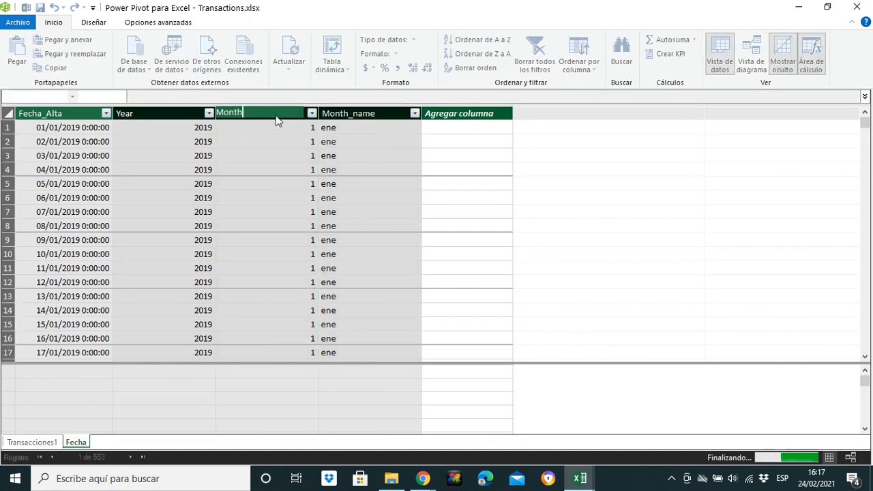
pyautogui.press('Return')
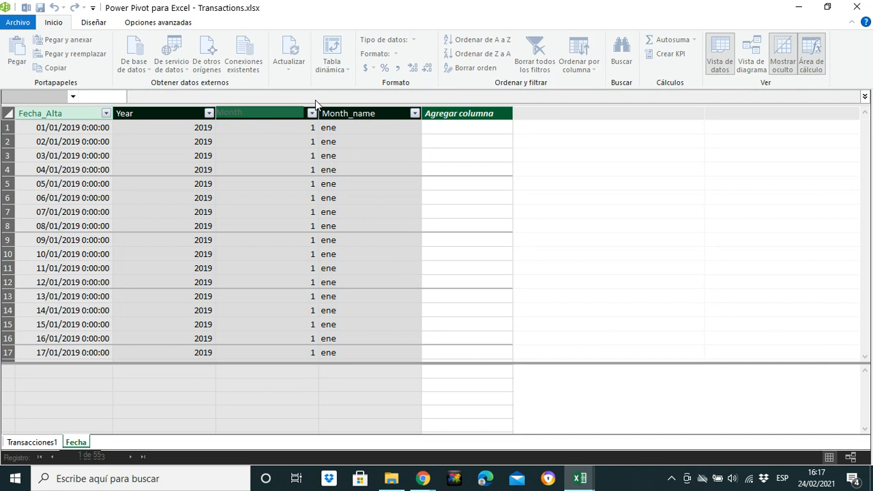
# - Start a new calculated column after Month_name with a formula beginning ="Q" & ROUNDUP(
pyautogui.click(467, 114)
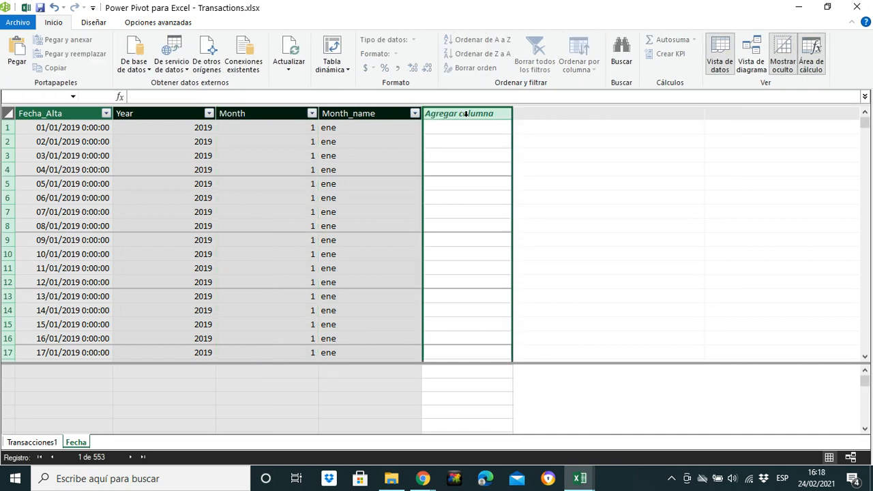
pyautogui.click(173, 97)
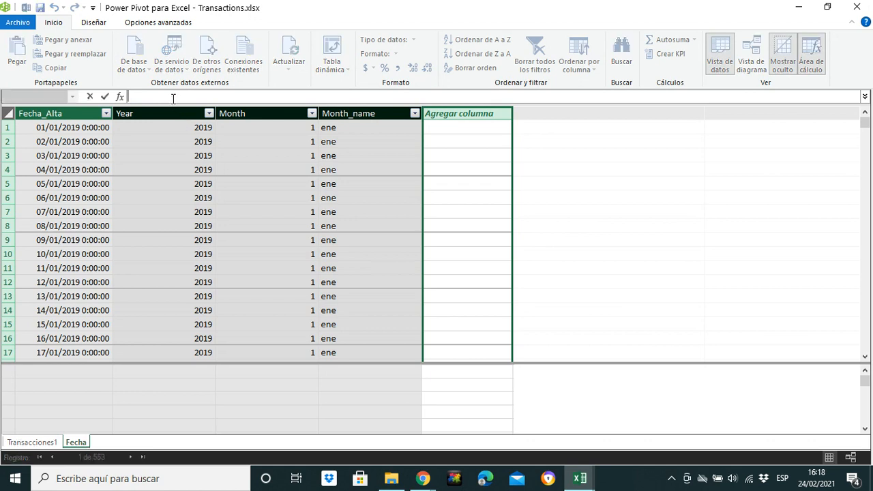
pyautogui.write('=')
pyautogui.write('rou')
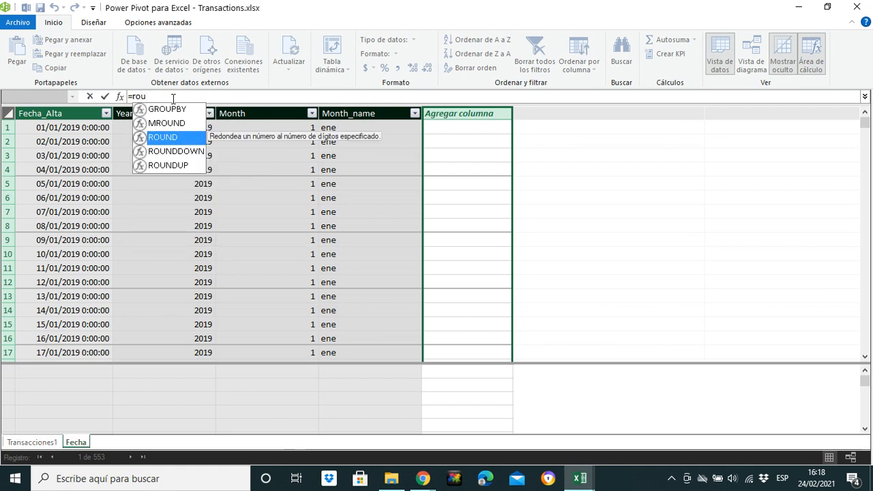
pyautogui.doubleClick(176, 165)
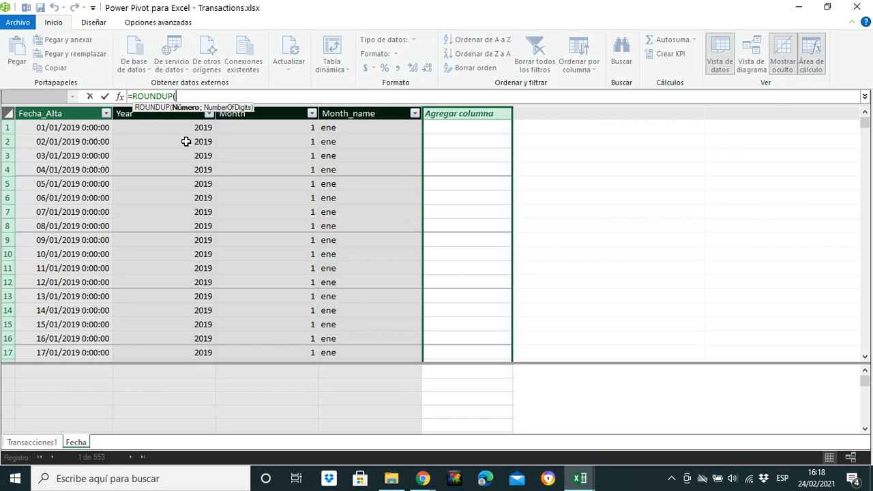
pyautogui.press('BackSpace')
pyautogui.press('BackSpace')
pyautogui.press('BackSpace')
pyautogui.press('BackSpace')
pyautogui.press('BackSpace')
pyautogui.press('BackSpace')
pyautogui.press('BackSpace')
pyautogui.press('BackSpace')
pyautogui.write('"Q')
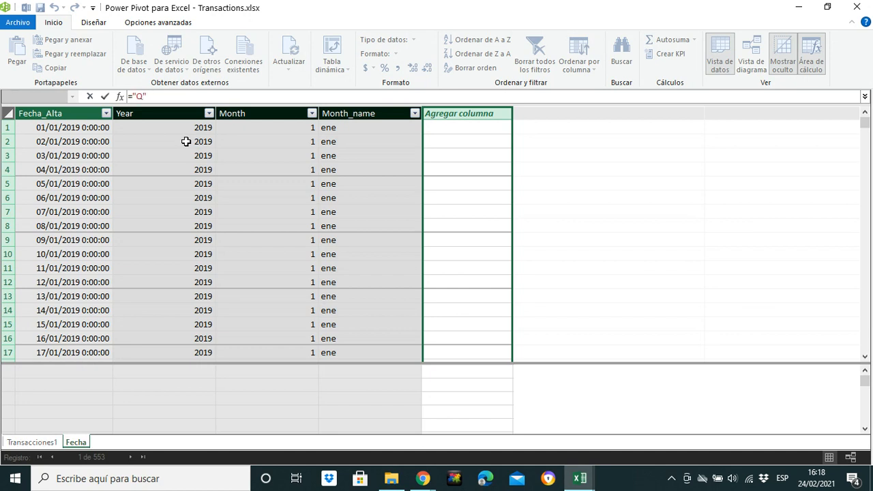
pyautogui.write('& roun')
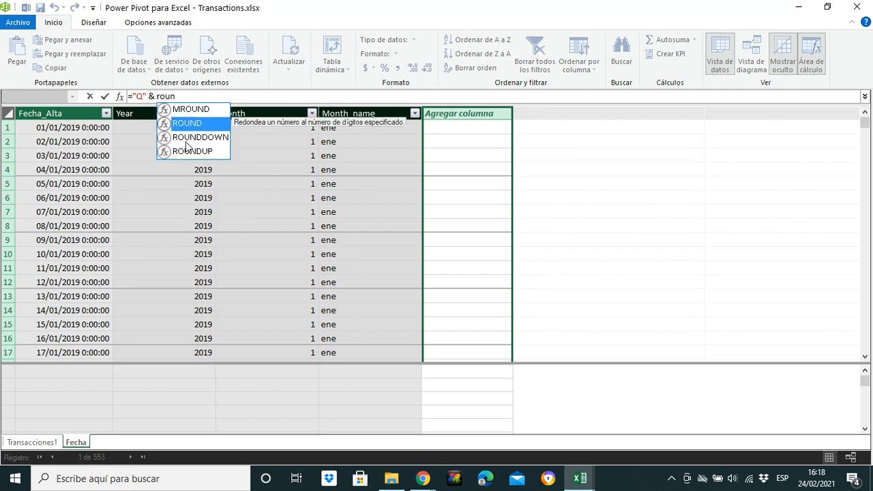
pyautogui.doubleClick(188, 149)
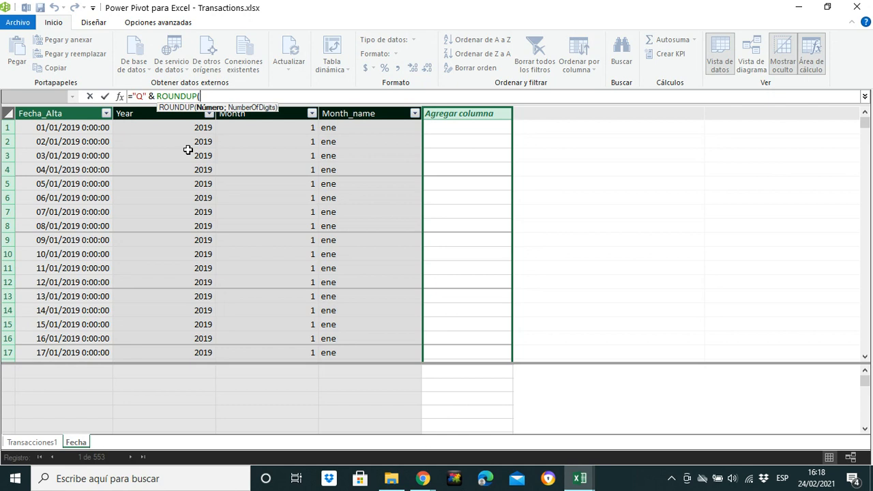
# - Insert the [Month] column reference as the first argument of ROUNDUP
pyautogui.write('month')
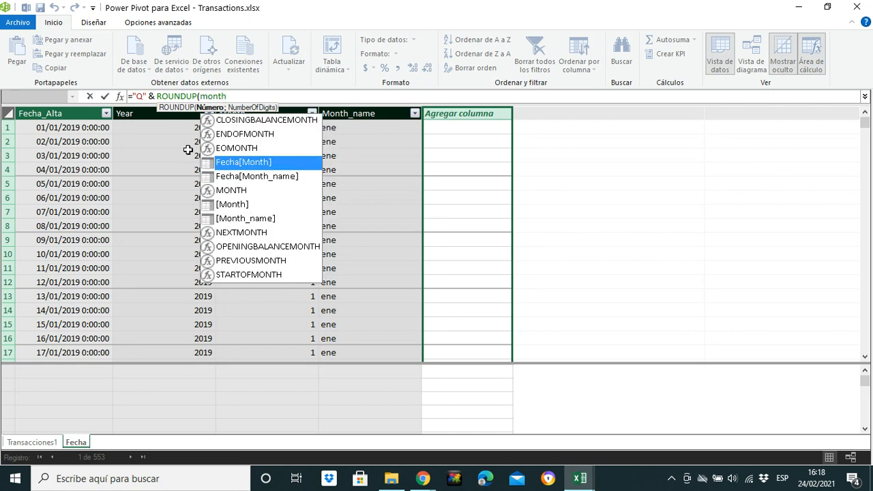
pyautogui.doubleClick(245, 162)
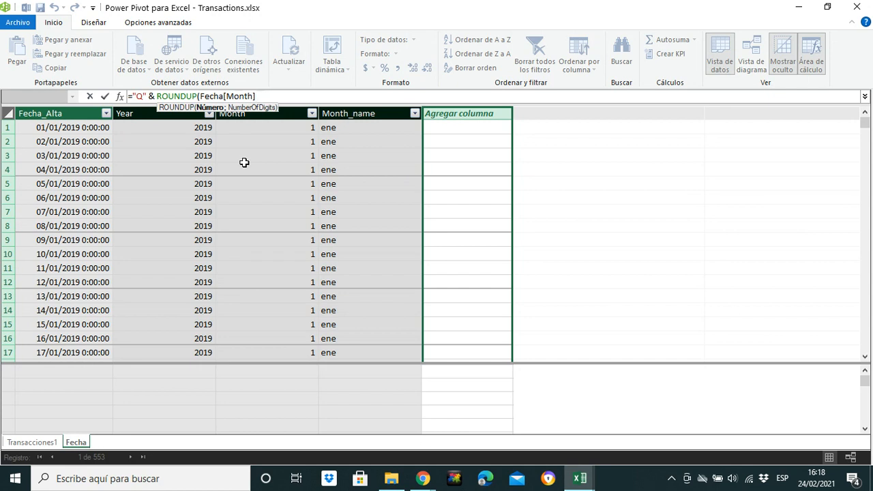
pyautogui.press('BackSpace')
pyautogui.press('BackSpace')
pyautogui.press('BackSpace')
pyautogui.press('BackSpace')
pyautogui.press('BackSpace')
pyautogui.press('BackSpace')
pyautogui.press('BackSpace')
pyautogui.press('BackSpace')
pyautogui.press('BackSpace')
pyautogui.press('BackSpace')
pyautogui.press('BackSpace')
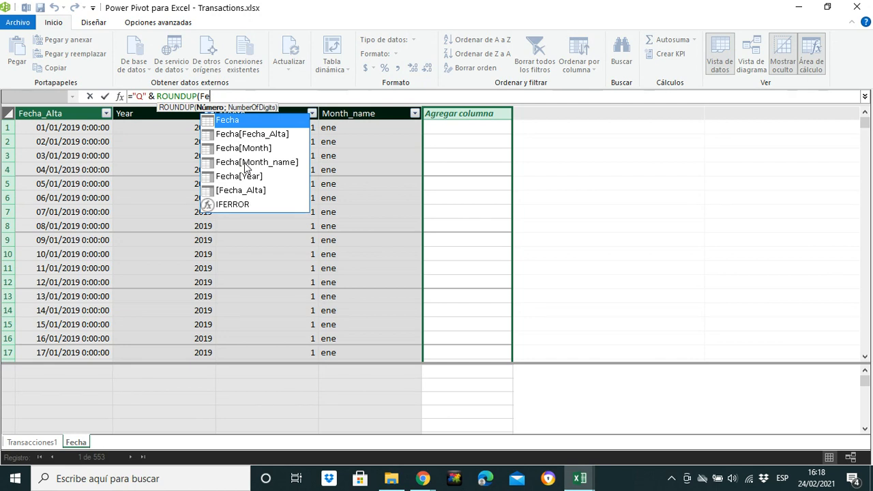
pyautogui.press('BackSpace')
pyautogui.write('Mo')
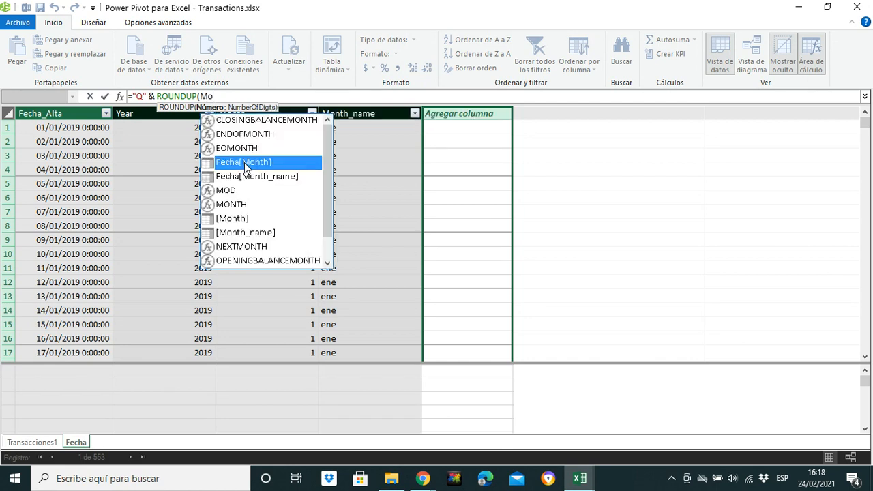
pyautogui.doubleClick(239, 218)
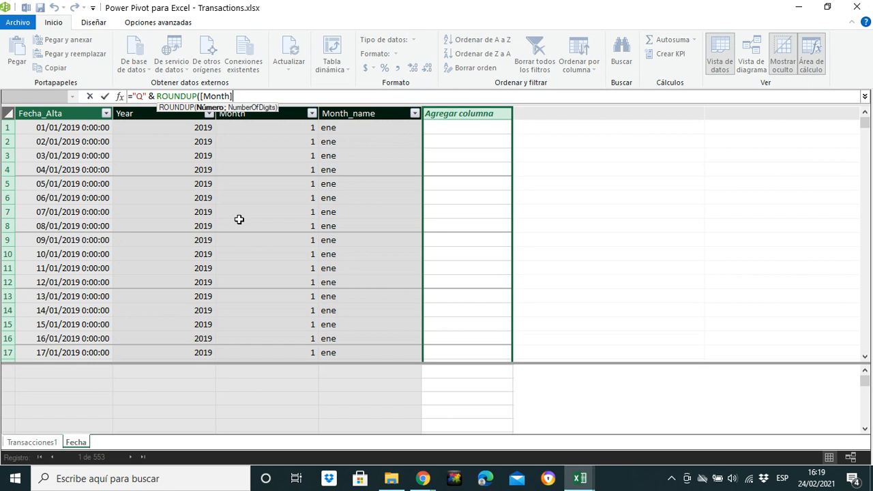
# - Complete the formula with (Fecha[Fecha_Alta]) / 3 ; 0) after the month reference and commit it
pyautogui.write('/')
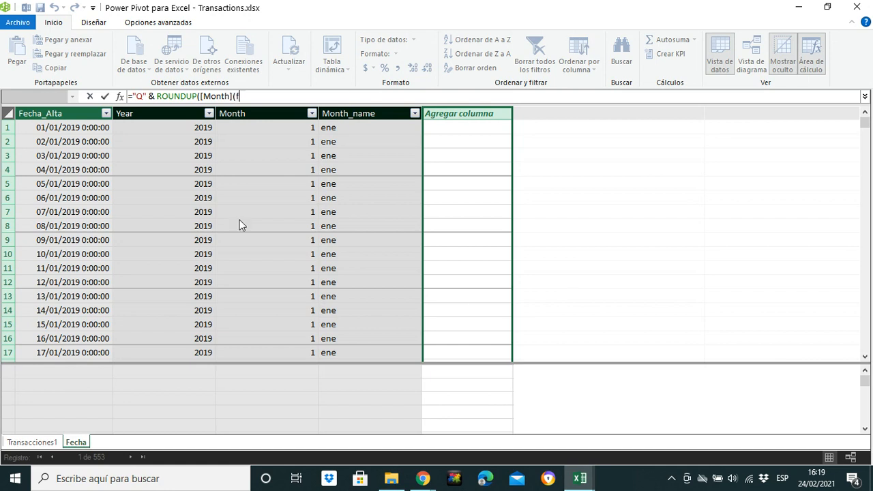
pyautogui.write('fe')
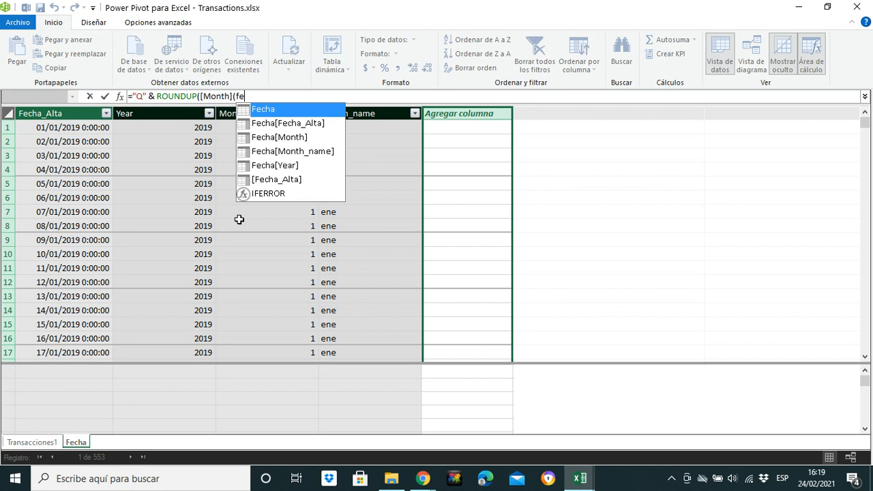
pyautogui.doubleClick(307, 123)
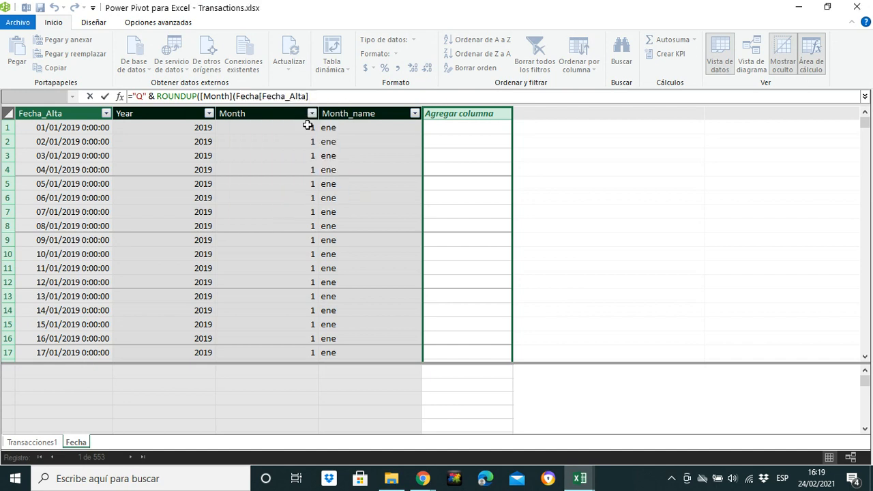
pyautogui.write(')')
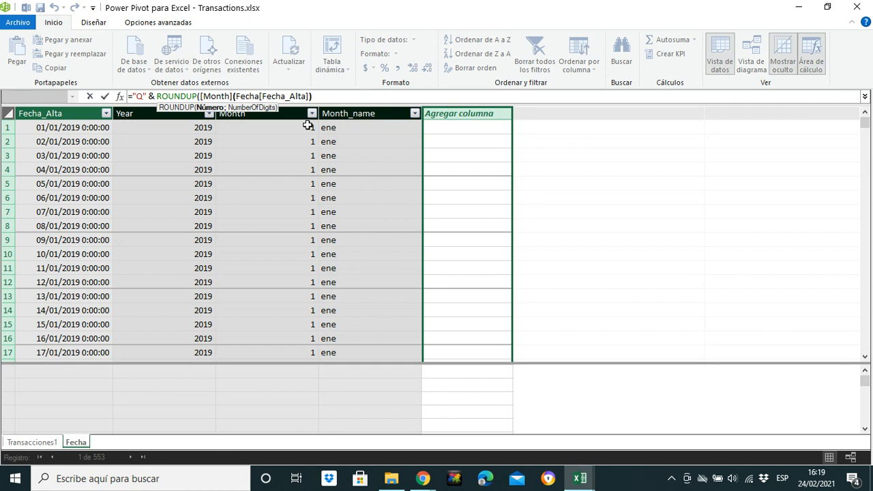
pyautogui.write('/ 3 ;')
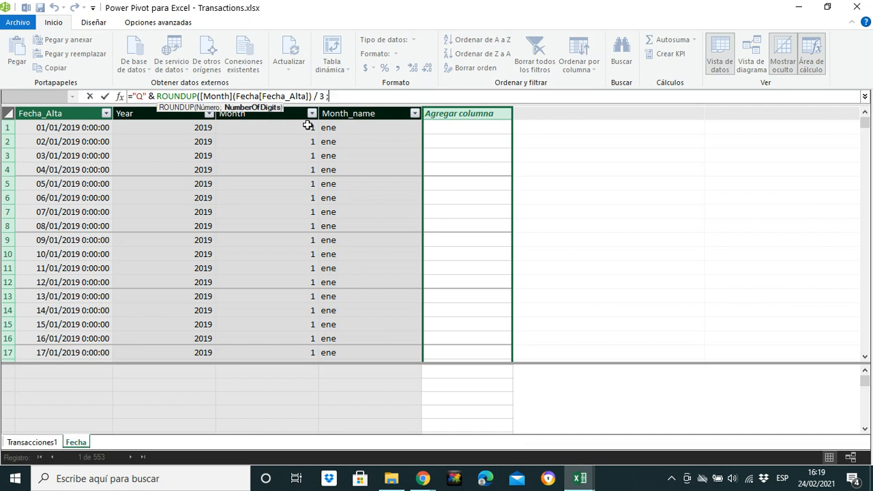
pyautogui.write(' 0)')
pyautogui.press('Return')
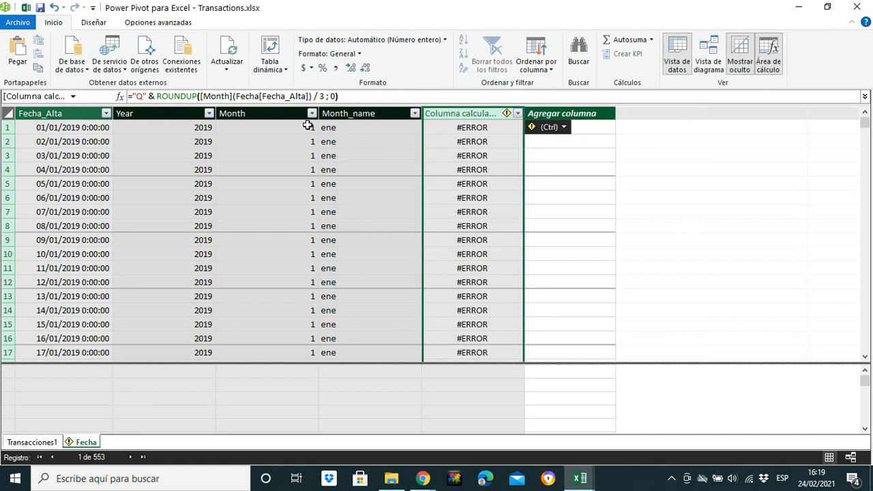
# - Replace the [Month] reference with the MONTH function so the formula reads ="Q" & ROUNDUP(MONTH(Fecha[Fecha_Alta]) / 3 ; 0)
pyautogui.click(232, 97)
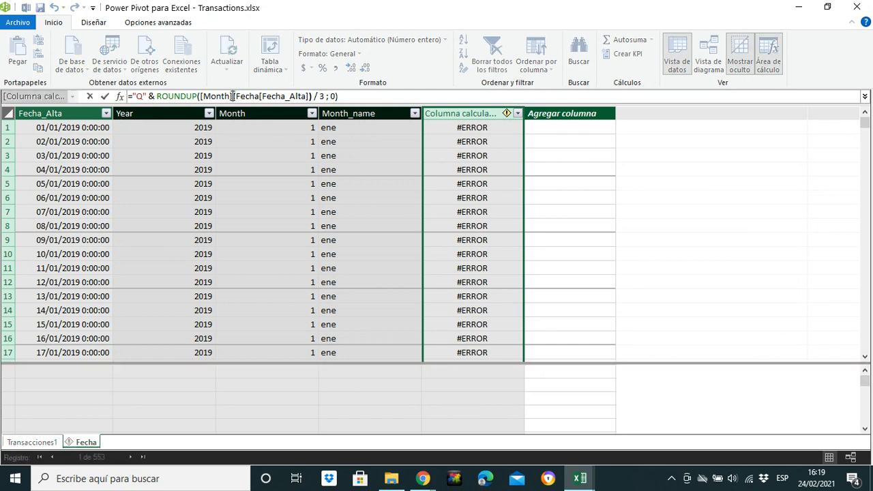
pyautogui.press('BackSpace')
pyautogui.press('BackSpace')
pyautogui.press('BackSpace')
pyautogui.press('BackSpace')
pyautogui.press('BackSpace')
pyautogui.press('BackSpace')
pyautogui.press('BackSpace')
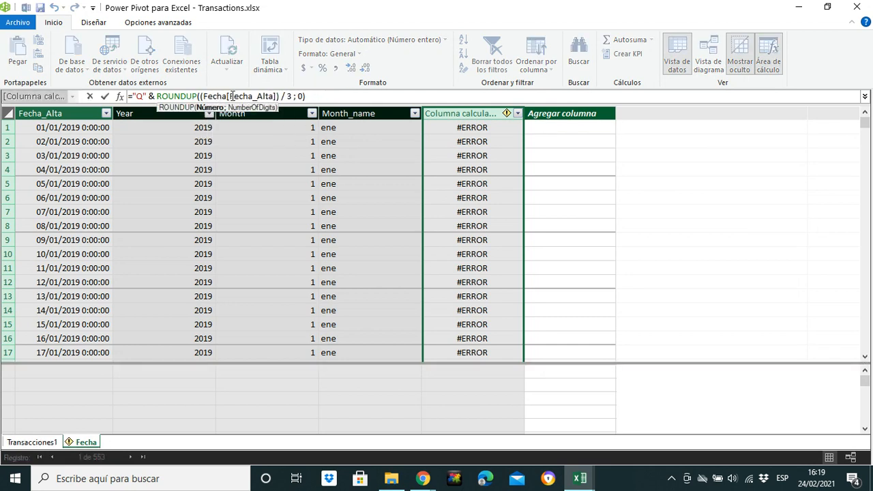
pyautogui.write('M')
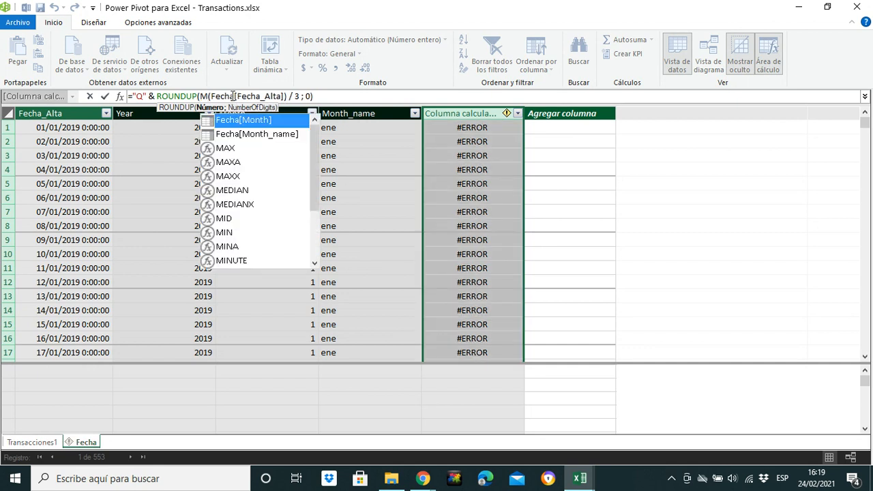
pyautogui.write('onth')
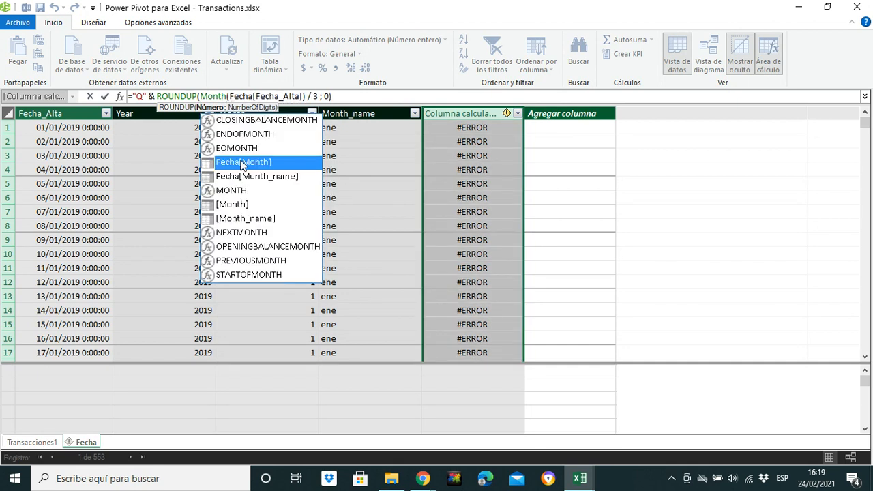
pyautogui.doubleClick(231, 190)
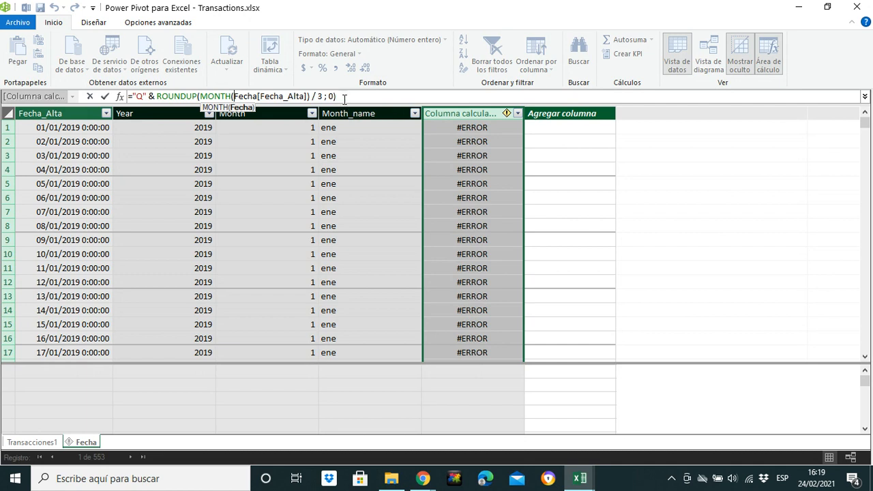
pyautogui.press('Return')
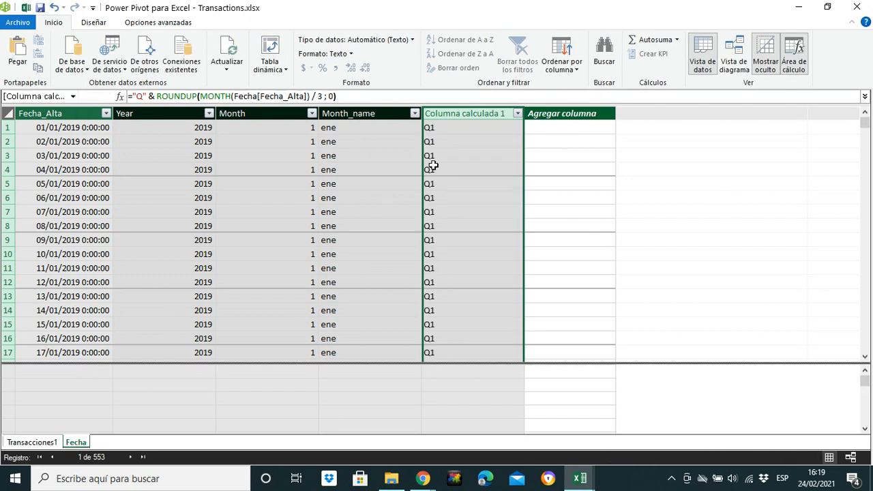
# - Rename the calculated column with the quarter formula as Quarter
pyautogui.click(517, 114)
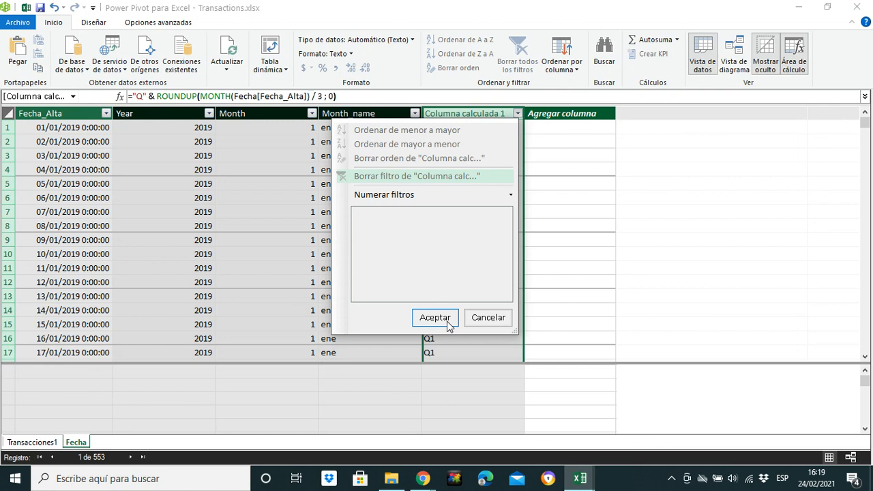
pyautogui.click(488, 318)
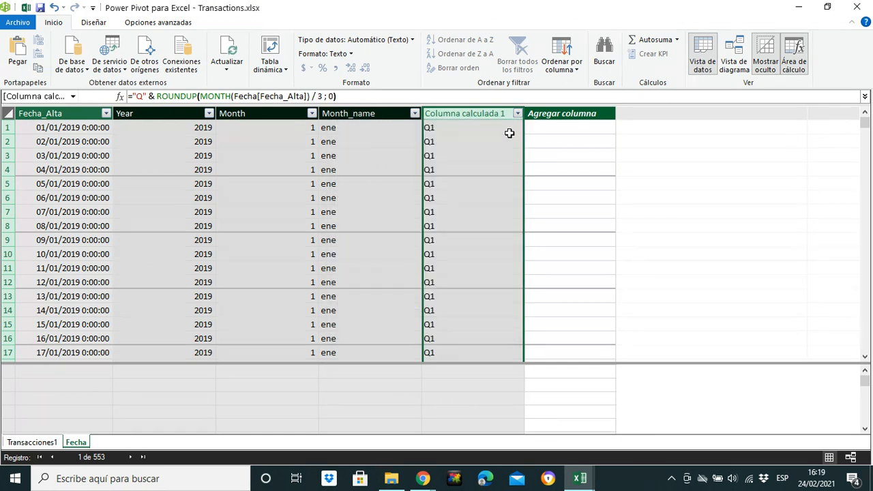
pyautogui.doubleClick(482, 113)
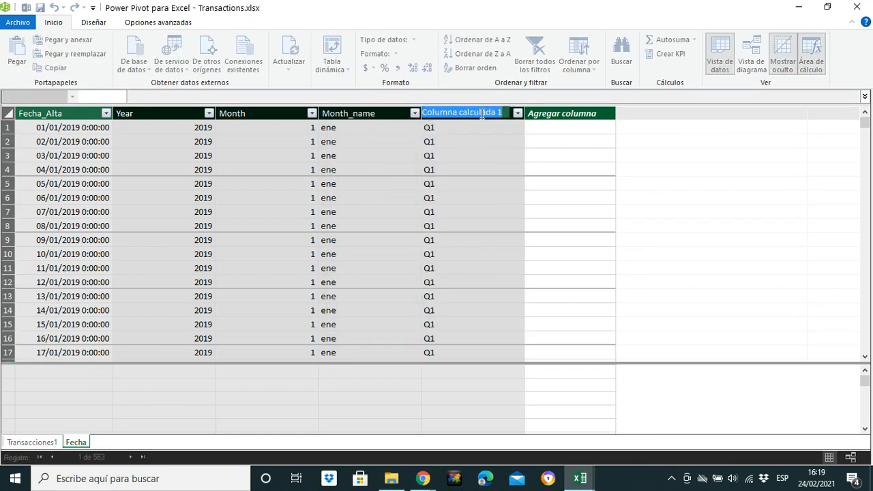
pyautogui.write('Qua')
pyautogui.press('Return')
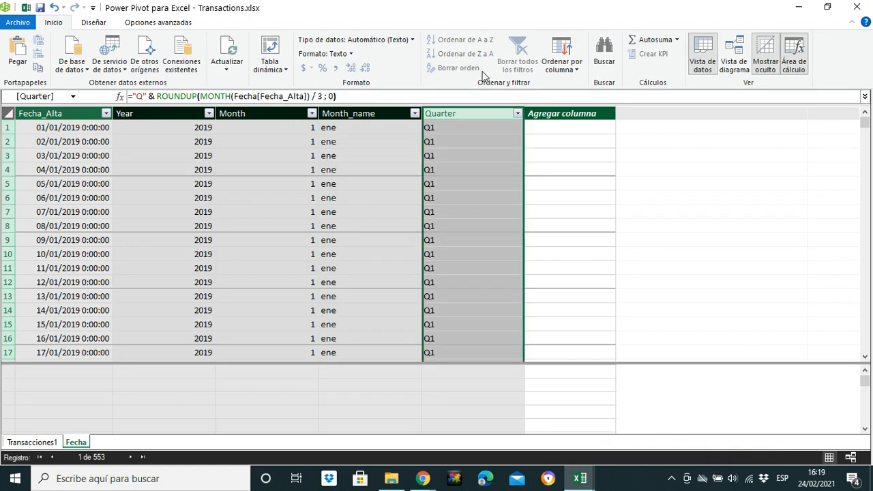
# - Examine the filter lists of the Quarter and Month_name columns and the quarter values in rows further down the Fecha table
pyautogui.click(480, 154)
pyautogui.click(517, 114)
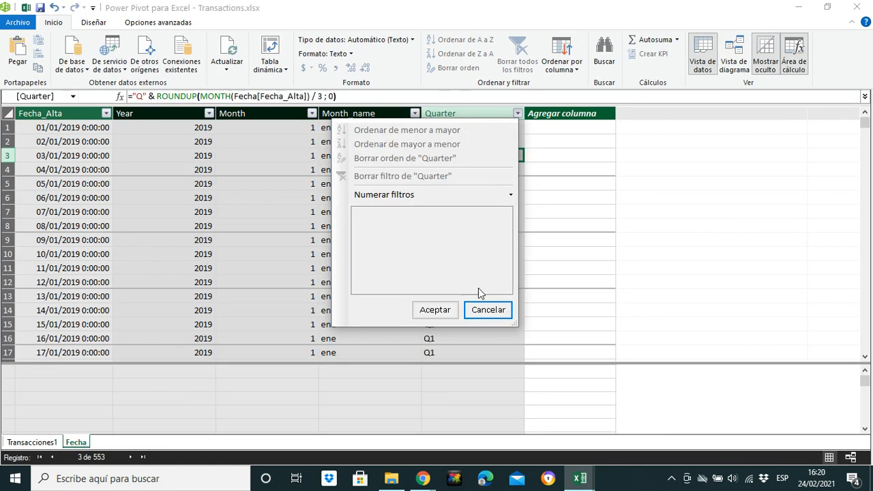
pyautogui.click(485, 311)
pyautogui.click(392, 129)
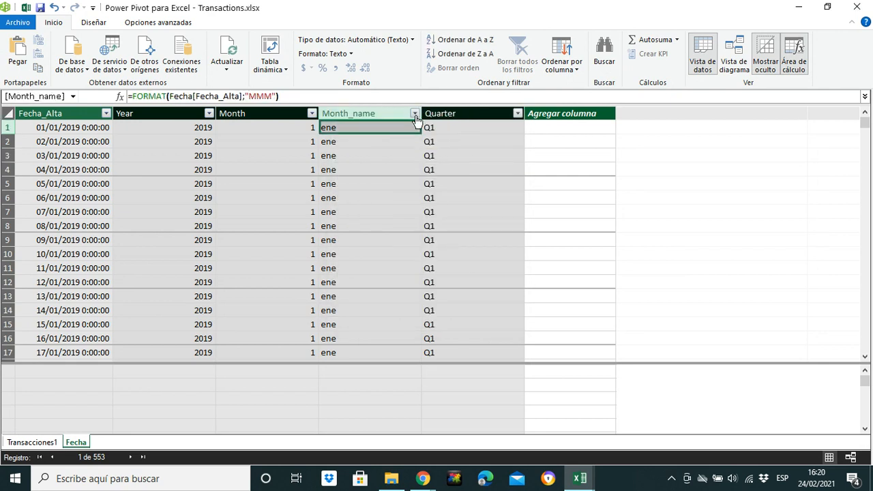
pyautogui.click(414, 113)
pyautogui.click(398, 311)
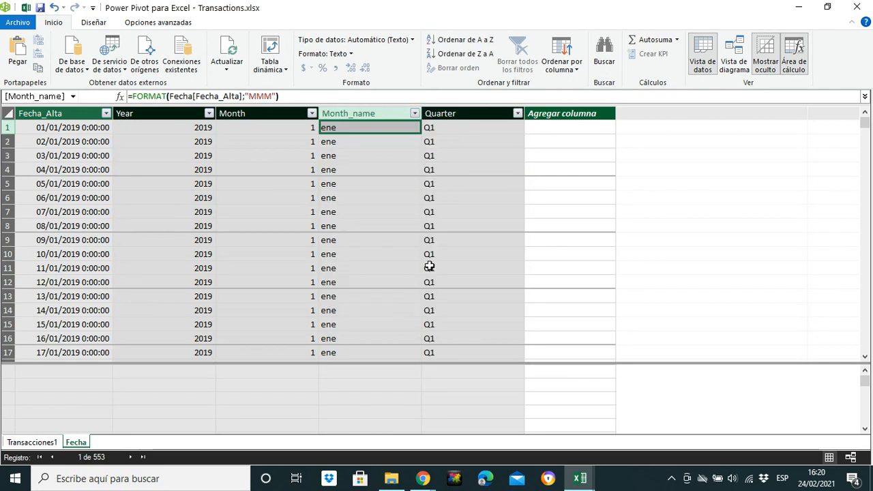
pyautogui.click(517, 113)
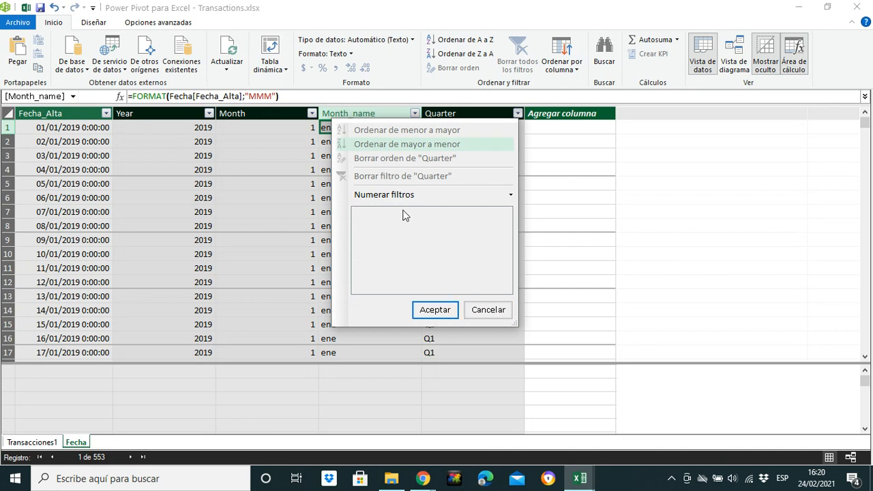
pyautogui.click(495, 311)
pyautogui.click(450, 350)
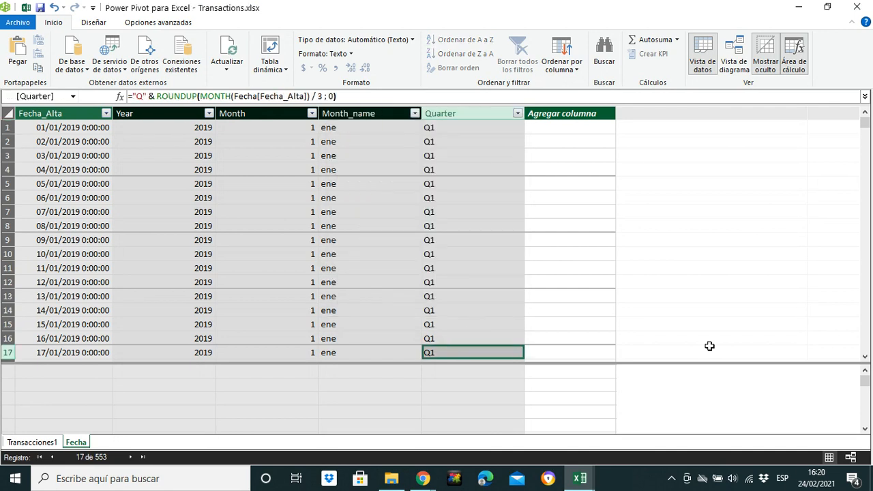
pyautogui.click(864, 358)
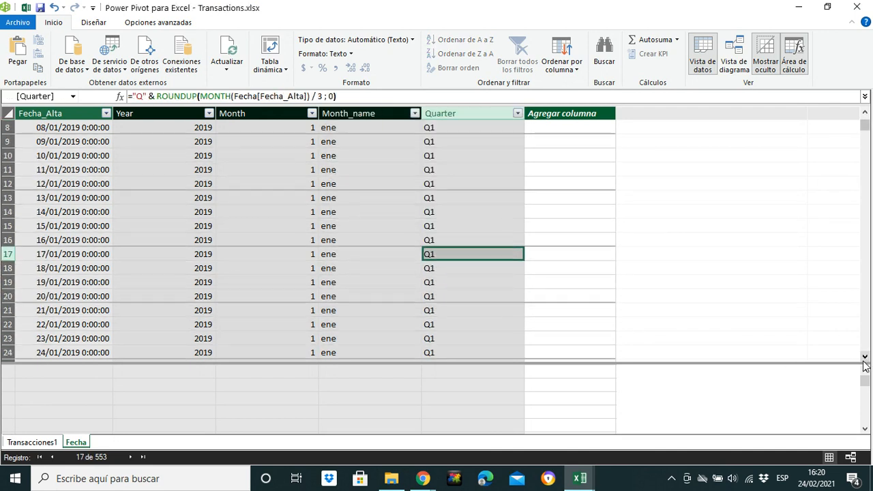
pyautogui.moveTo(864, 128); pyautogui.dragTo(864, 230)
pyautogui.click(521, 114)
pyautogui.click(492, 309)
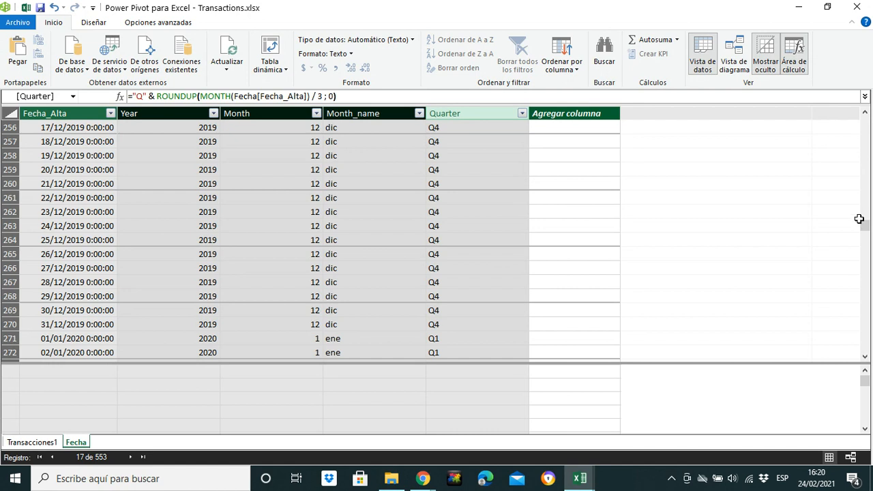
# - Start a formula with the FORMAT function in the empty column after Quarter in the Fecha table
pyautogui.moveTo(865, 230); pyautogui.dragTo(860, 120)
pyautogui.click(576, 122)
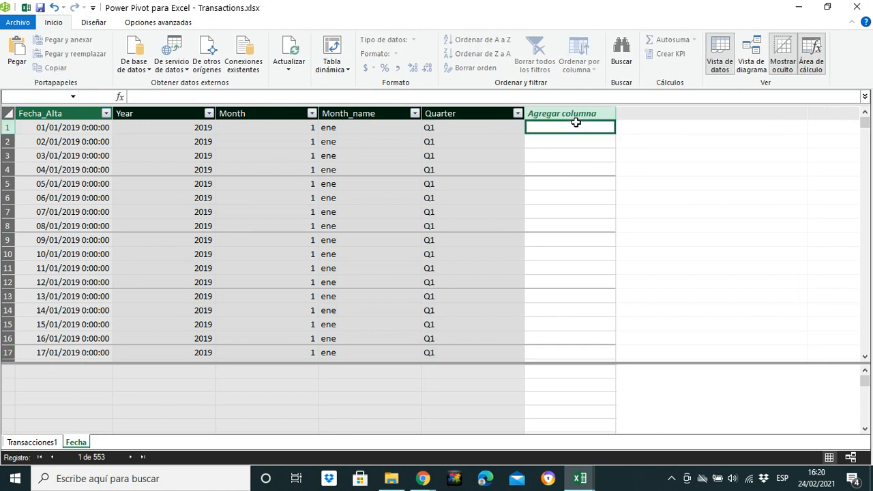
pyautogui.click(267, 96)
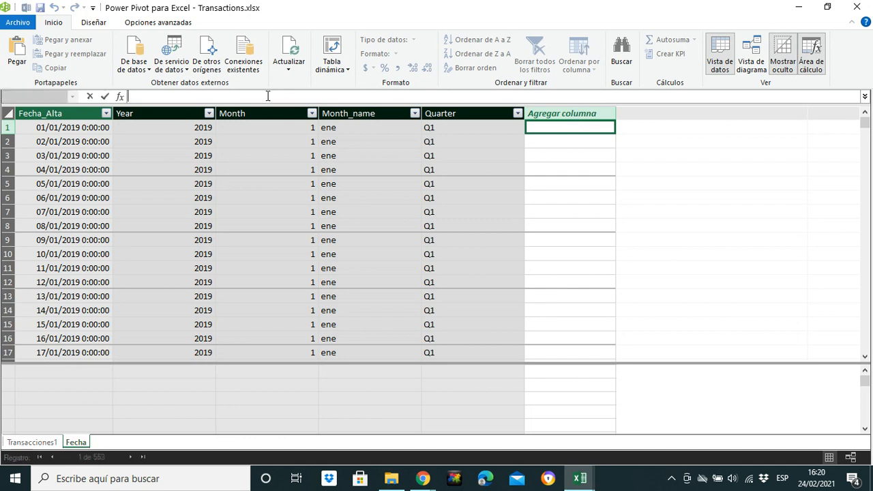
pyautogui.write('=')
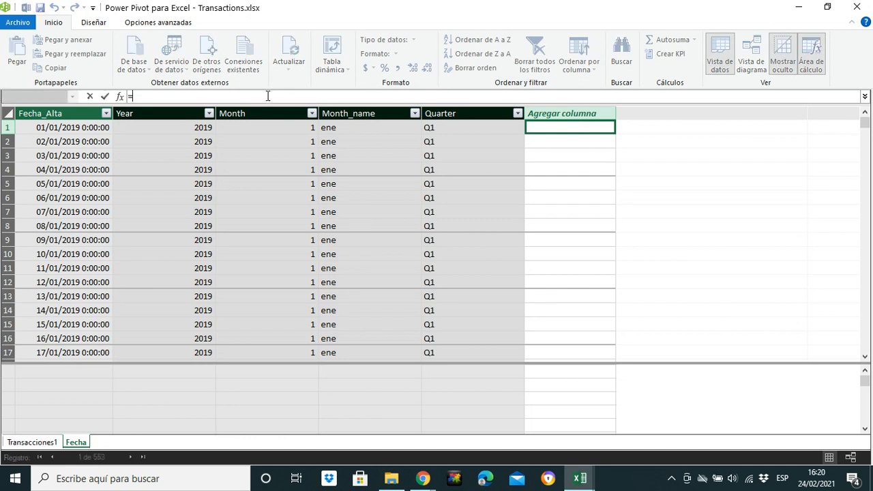
pyautogui.write('mon')
pyautogui.press('BackSpace')
pyautogui.press('BackSpace')
pyautogui.press('BackSpace')
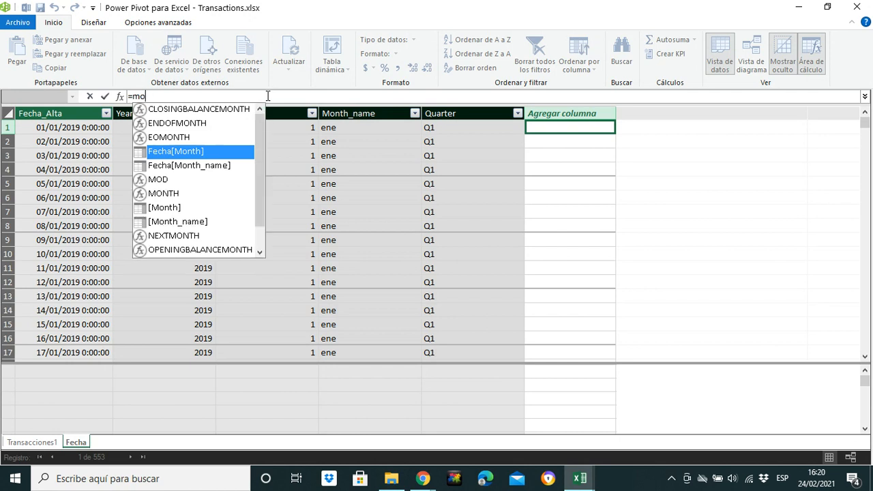
pyautogui.write('forma')
pyautogui.press('Tab')
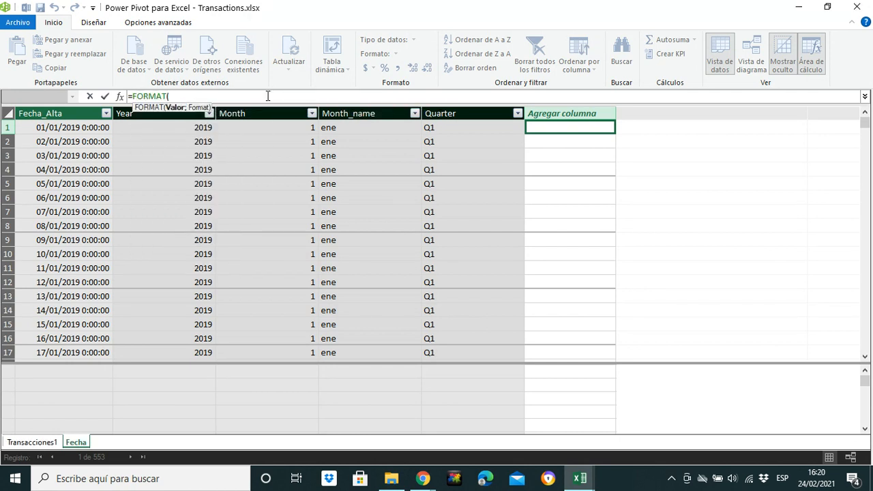
# - Complete the FORMAT formula with Fecha[Fecha_Alta];"MMM-YYYY") and commit it
pyautogui.write('fech')
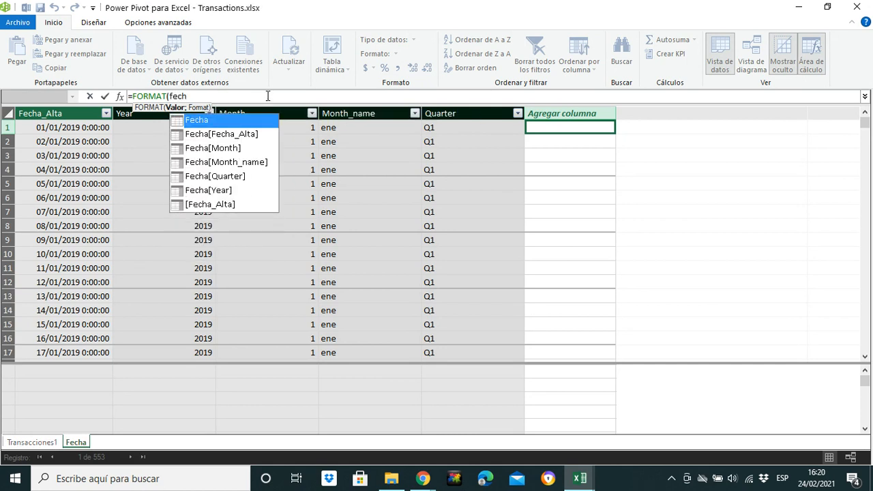
pyautogui.press('Down')
pyautogui.press('Tab')
pyautogui.write(';"MMM-YYYY')
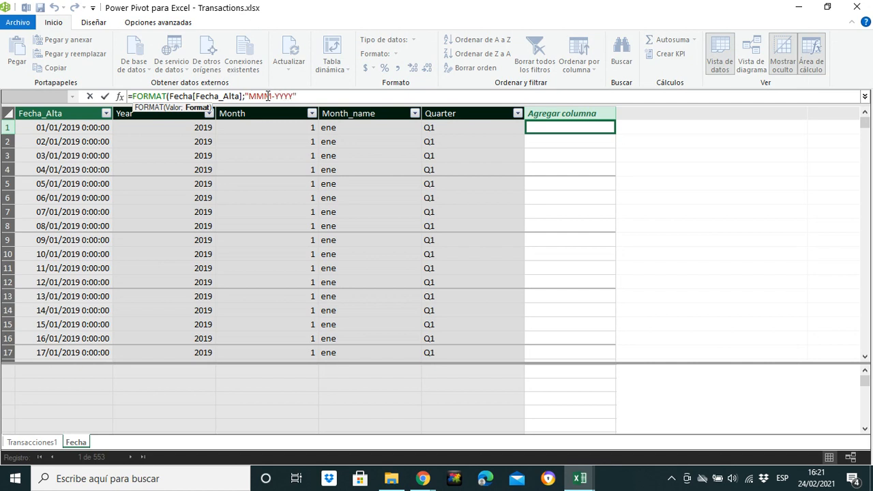
pyautogui.write(')')
pyautogui.press('Return')
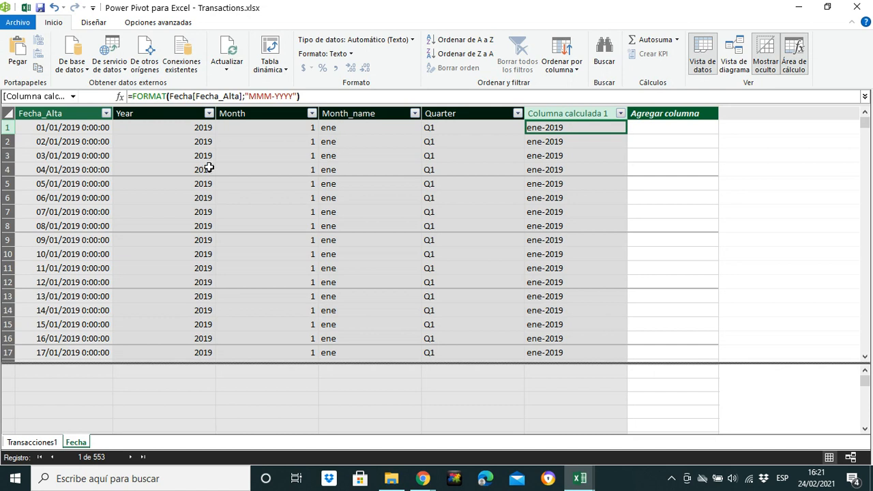
# - Add another calculated column to the Fecha table with the formula =DAY(Fecha[Fecha_Alta])
pyautogui.click(663, 128)
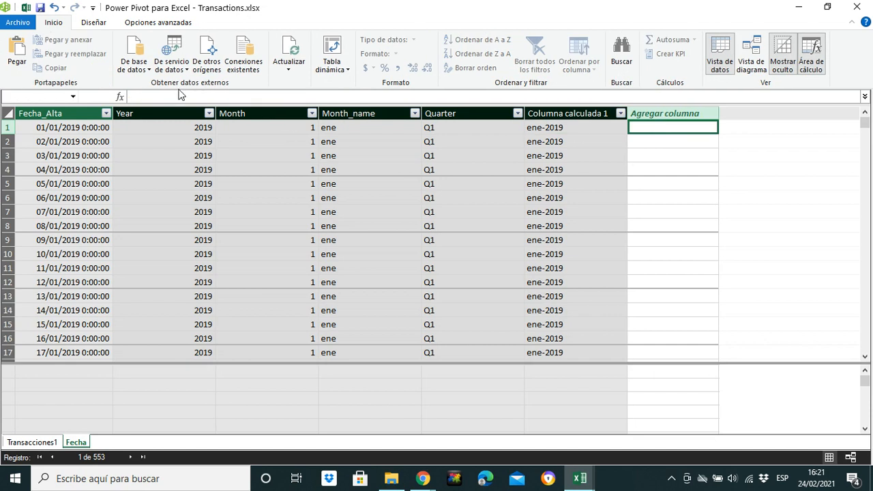
pyautogui.click(173, 96)
pyautogui.write('=DAY(')
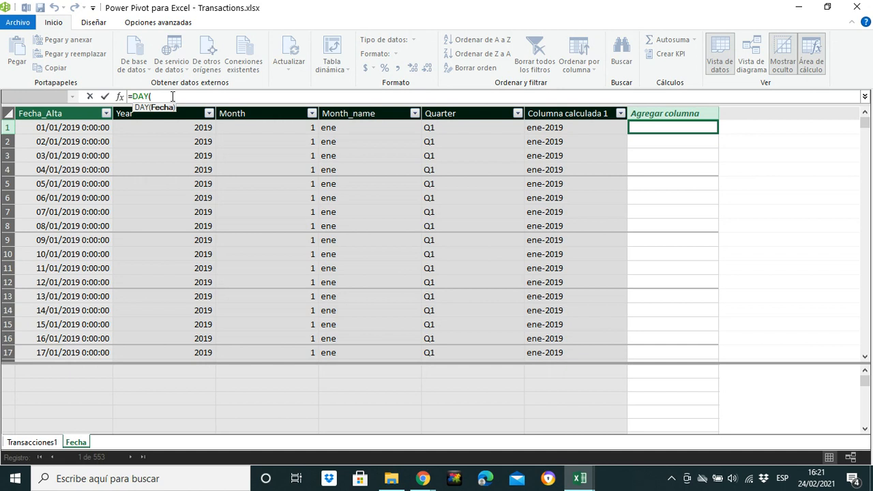
pyautogui.write('fech')
pyautogui.doubleClick(202, 151)
pyautogui.write(')')
pyautogui.press('Return')
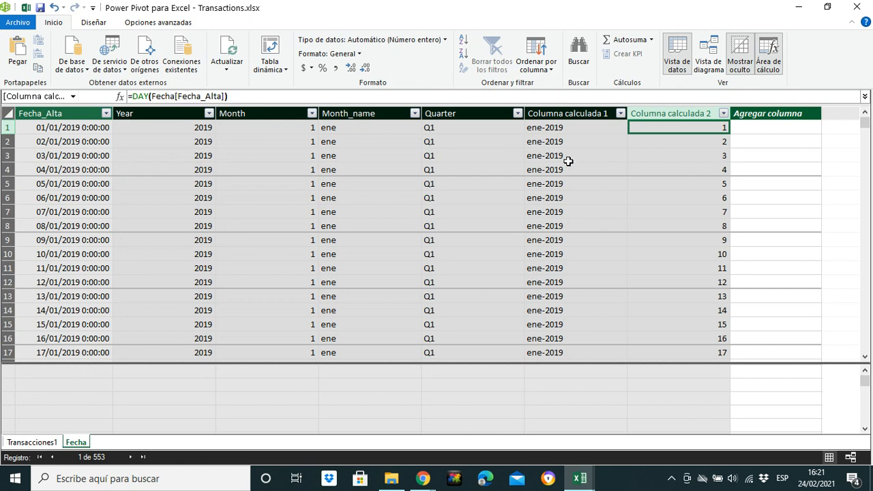
# - Rename the calculated column with the DAY formula as Day
pyautogui.click(678, 170)
pyautogui.click(678, 144)
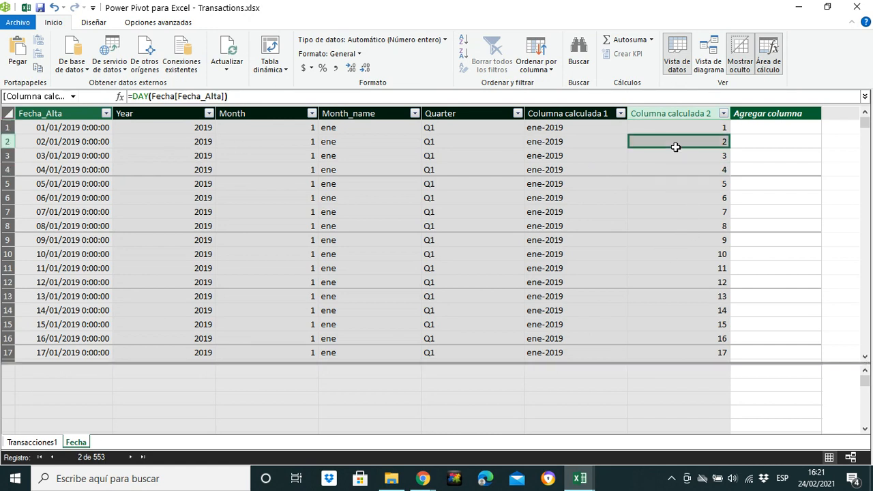
pyautogui.click(667, 114)
pyautogui.doubleClick(666, 114)
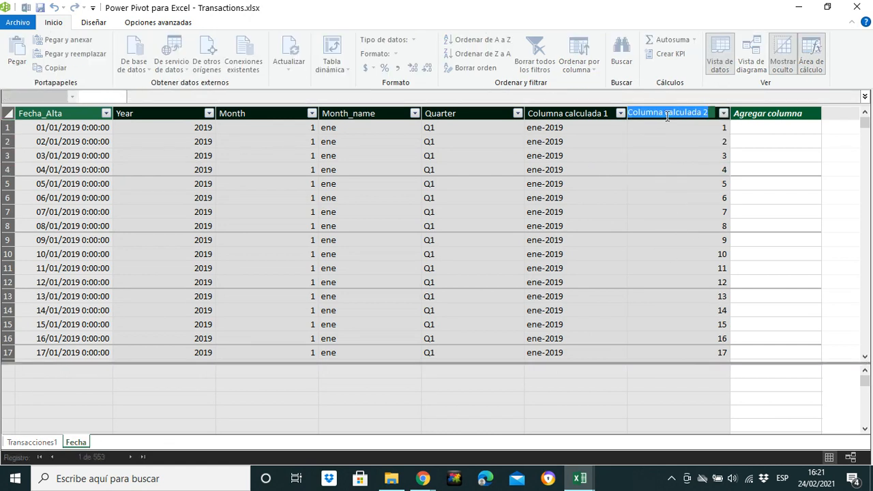
pyautogui.write('Day')
pyautogui.press('Return')
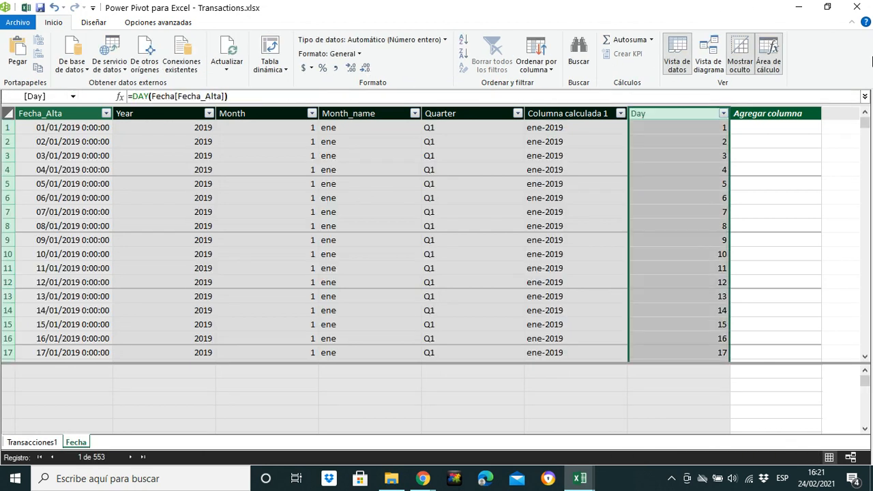
# - Rename the calculated column with the MMM-YYYY formula as Month&Year
pyautogui.click(575, 113)
pyautogui.doubleClick(575, 113)
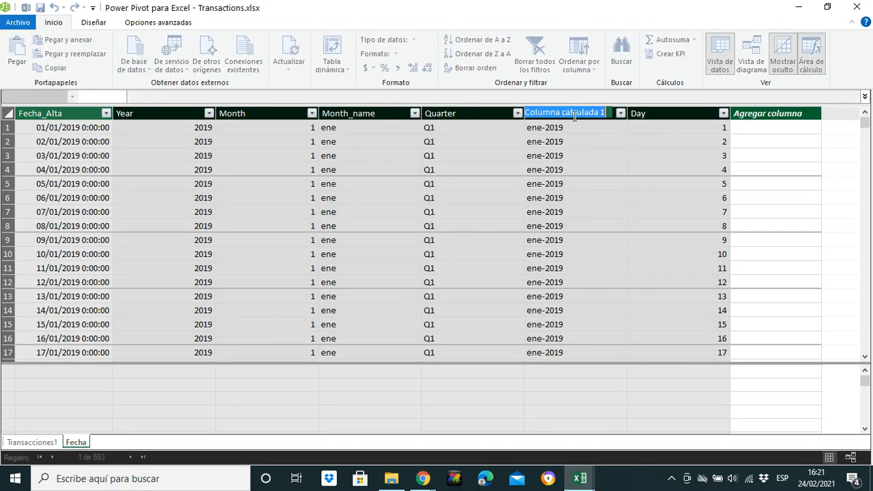
pyautogui.write('Month&Year')
pyautogui.press('Return')
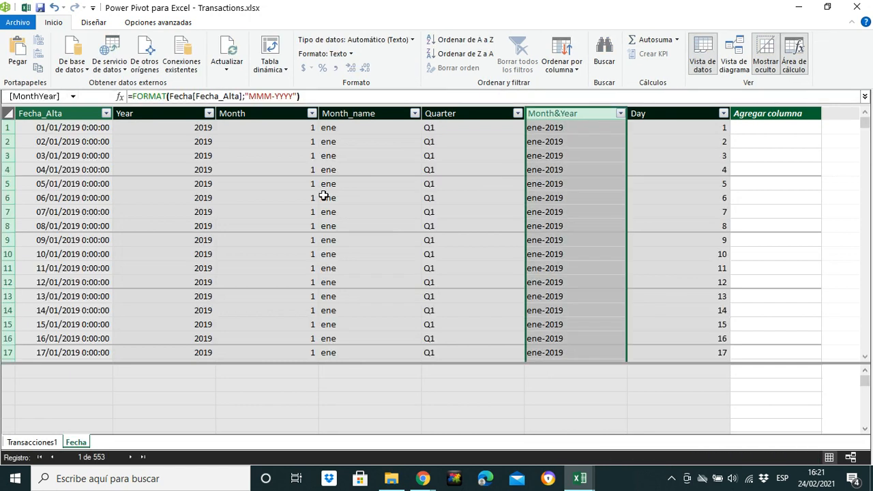
# - Show the Transacciones1 table and save the workbook from the data model window
pyautogui.click(32, 441)
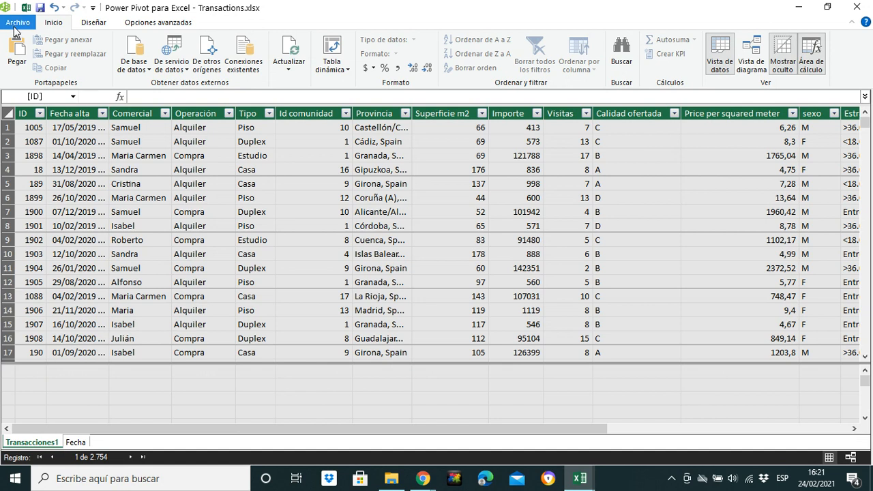
pyautogui.click(18, 27)
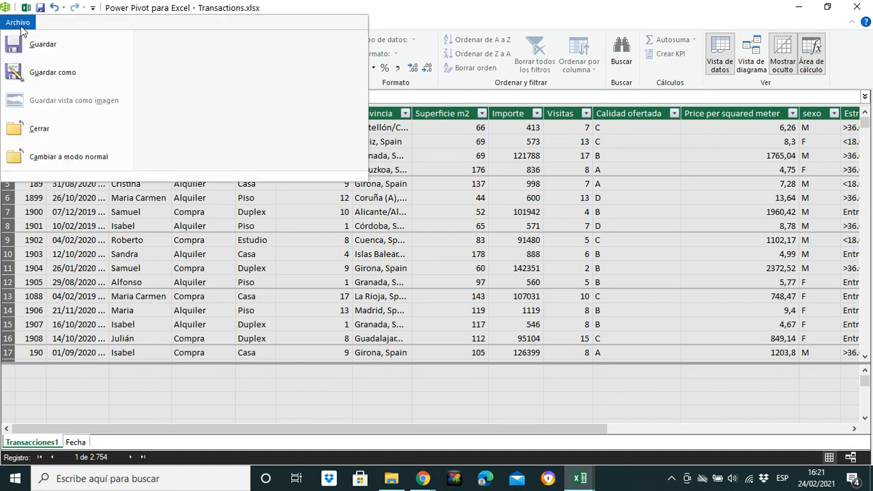
pyautogui.click(36, 45)
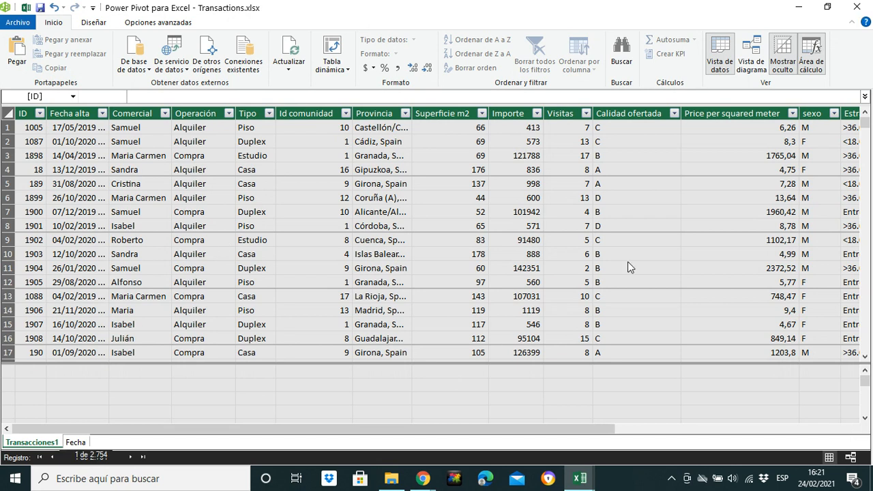
pyautogui.click(556, 294)
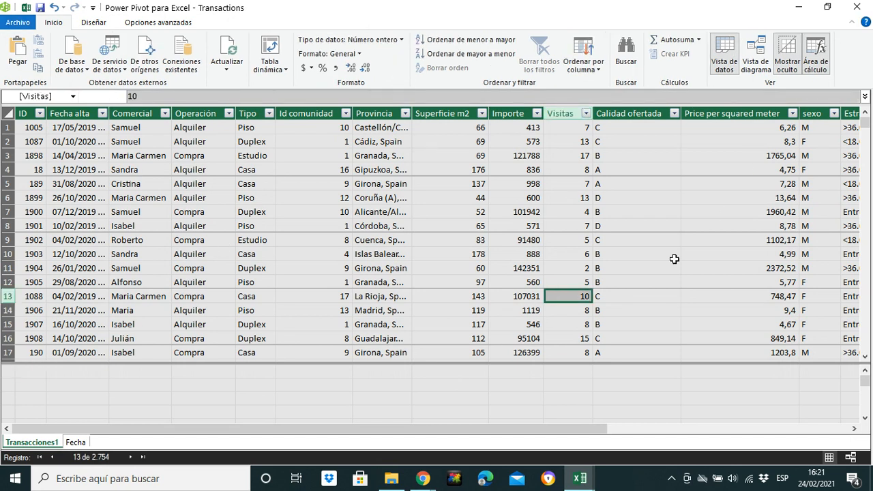
pyautogui.click(401, 212)
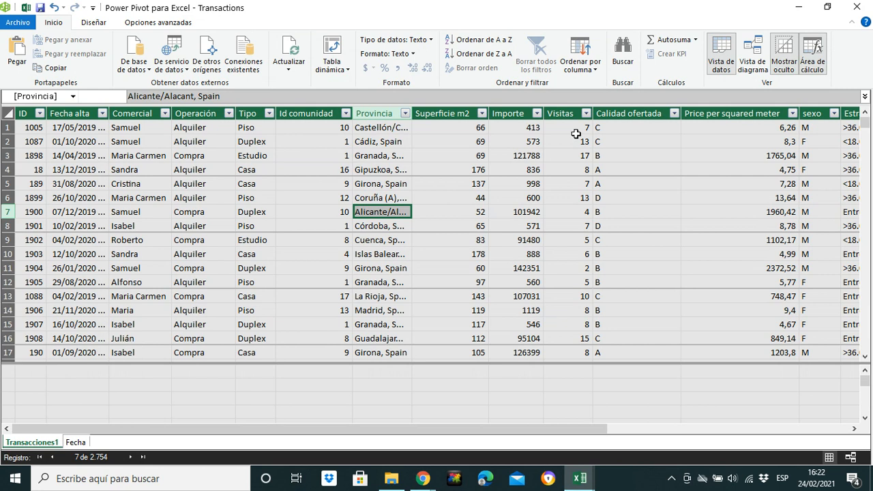
# - Display the data model as a diagram and resize the Fecha and Transacciones1 table boxes
pyautogui.click(754, 68)
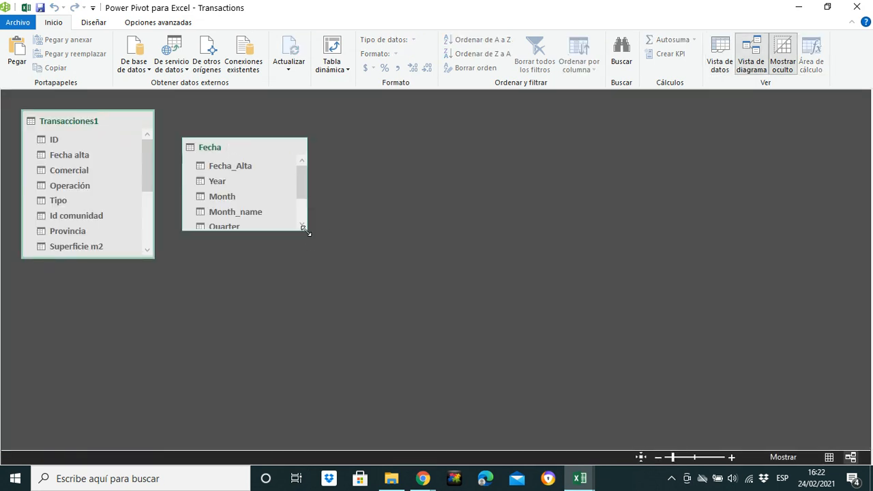
pyautogui.moveTo(308, 233); pyautogui.dragTo(325, 265)
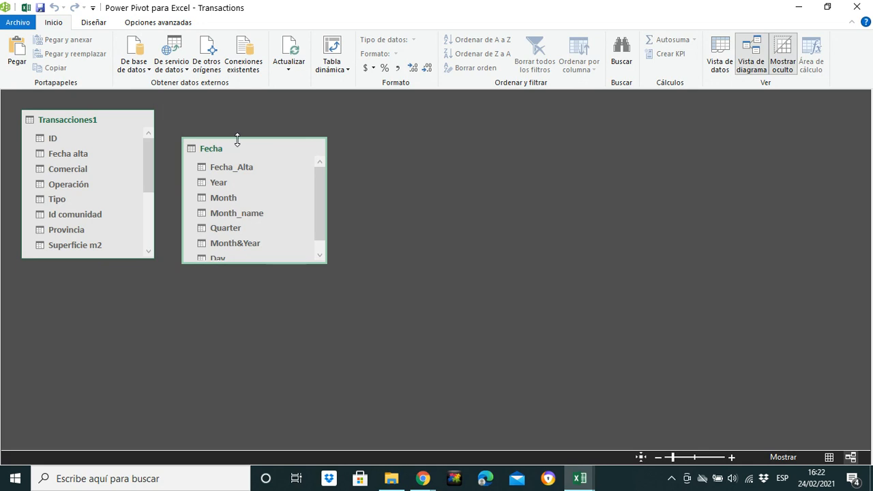
pyautogui.moveTo(240, 139); pyautogui.dragTo(246, 140)
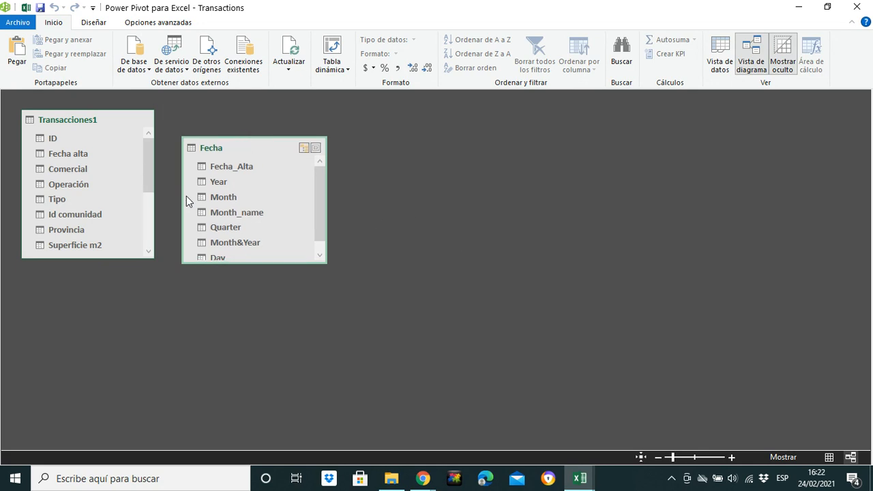
pyautogui.moveTo(156, 108); pyautogui.dragTo(155, 124)
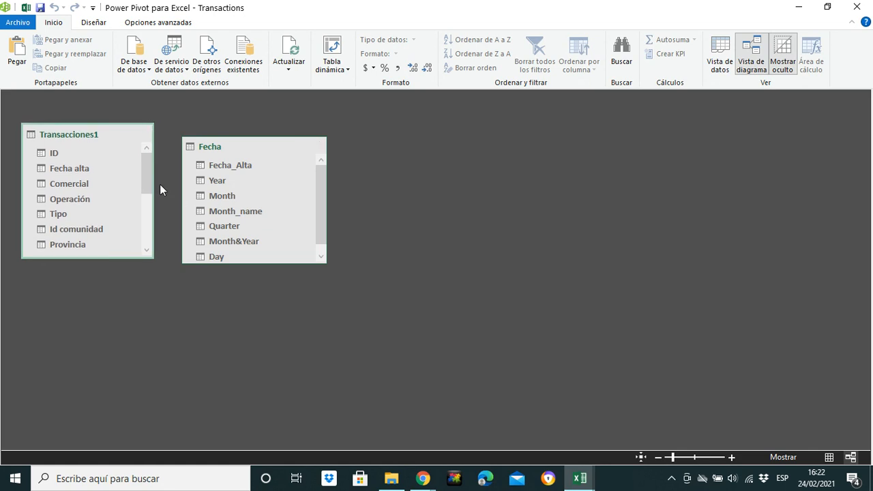
# - Relate Fecha alta in Transacciones1 to Fecha_Alta in Fecha, and move the Fecha table farther away from Transacciones1
pyautogui.click(65, 169)
pyautogui.moveTo(67, 168); pyautogui.dragTo(223, 164)
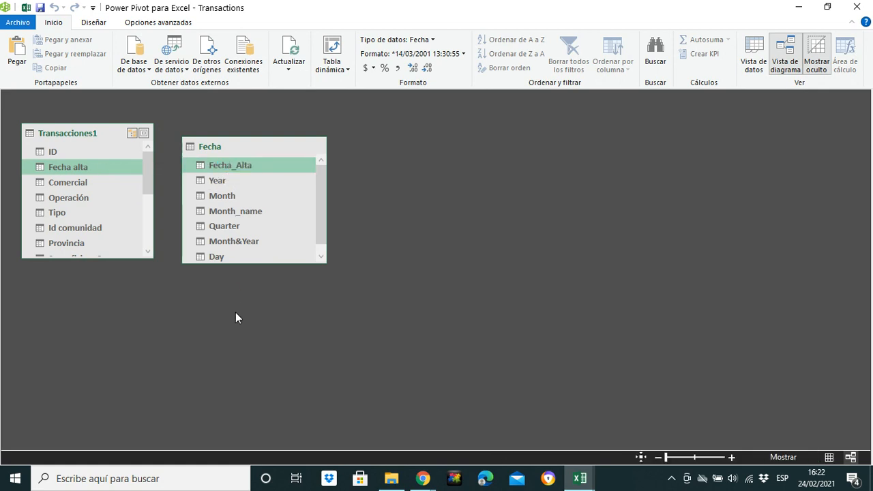
pyautogui.moveTo(234, 148); pyautogui.dragTo(363, 193)
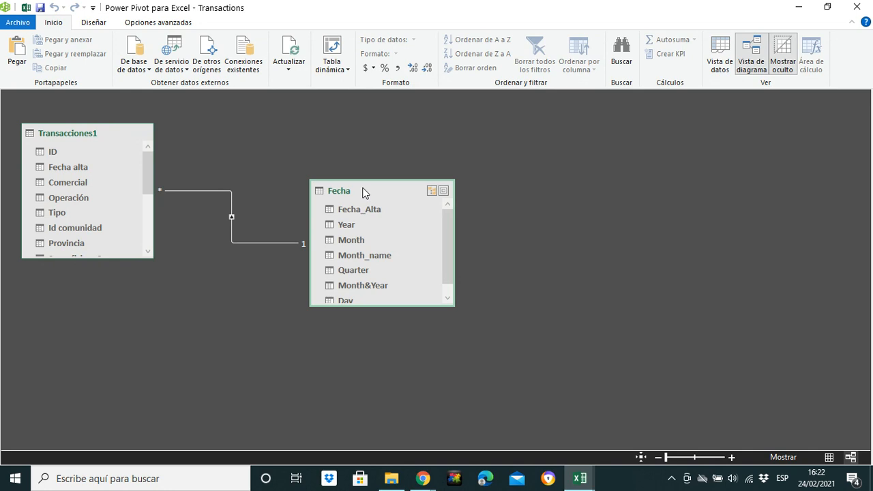
pyautogui.click(277, 243)
pyautogui.click(281, 243)
# - Save the data model with its new relationship and close the Power Pivot window to return to Excel
pyautogui.click(16, 24)
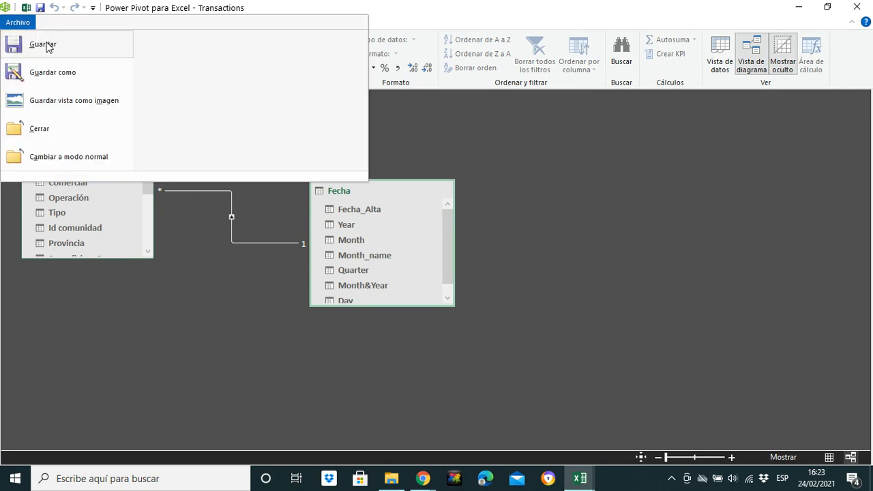
pyautogui.click(40, 43)
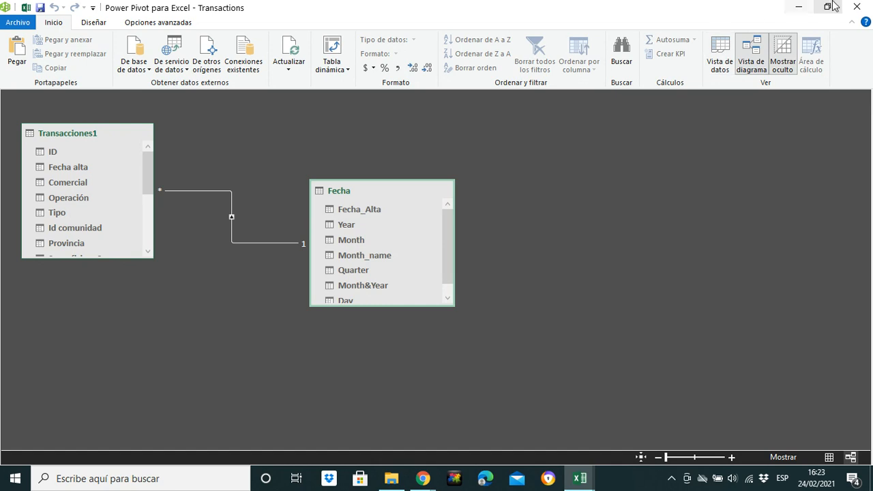
pyautogui.click(856, 7)
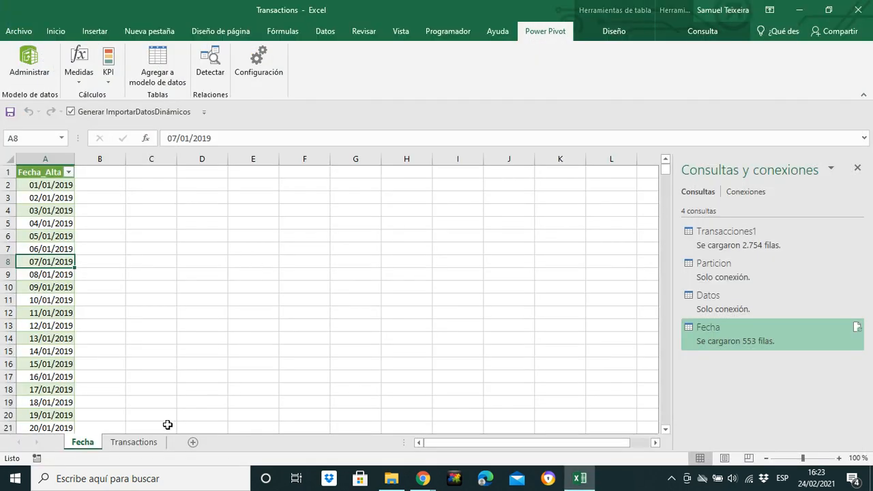
# - Start a new measure for the Transacciones1 table from the Transactions sheet, and move its dialog lower over the data
pyautogui.click(126, 444)
pyautogui.click(203, 252)
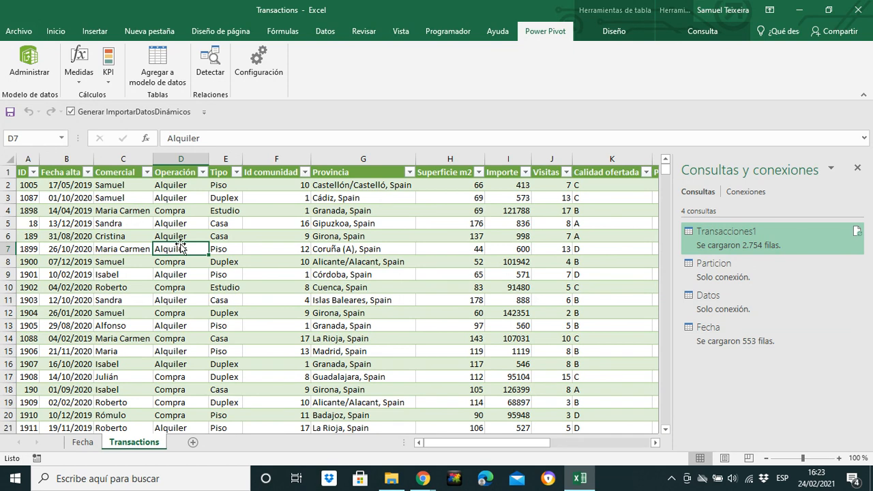
pyautogui.click(79, 68)
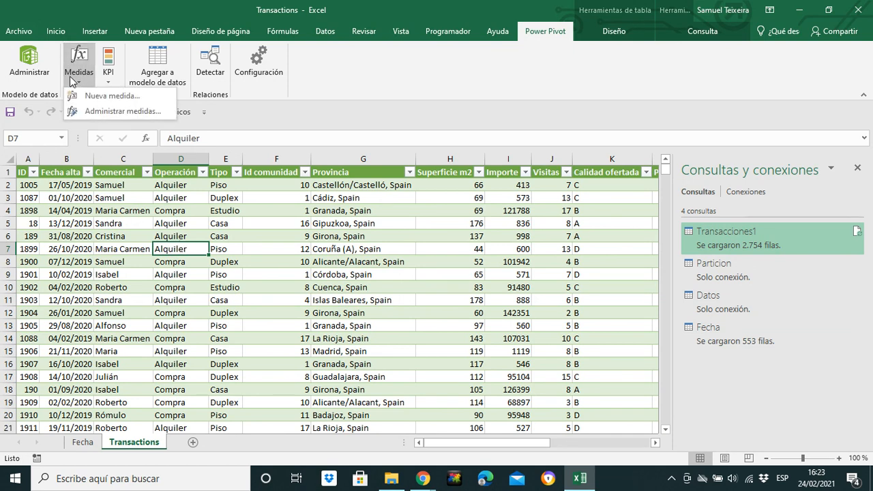
pyautogui.click(108, 95)
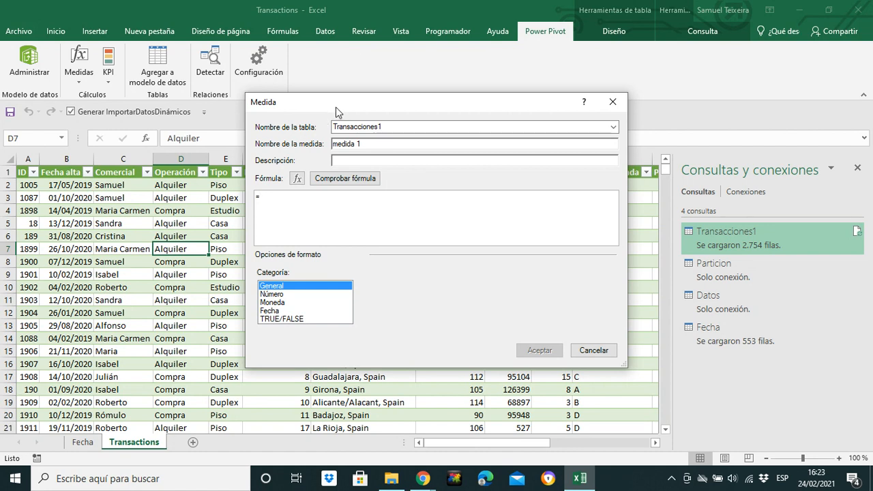
pyautogui.moveTo(336, 107); pyautogui.dragTo(220, 179)
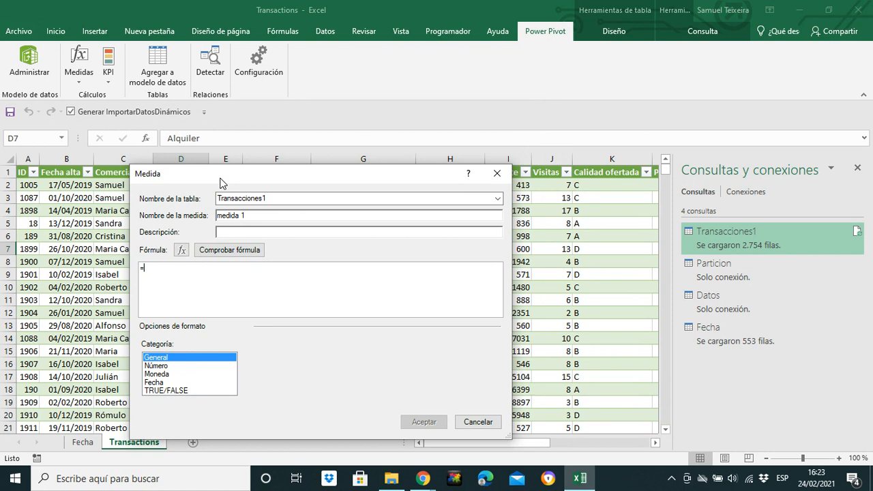